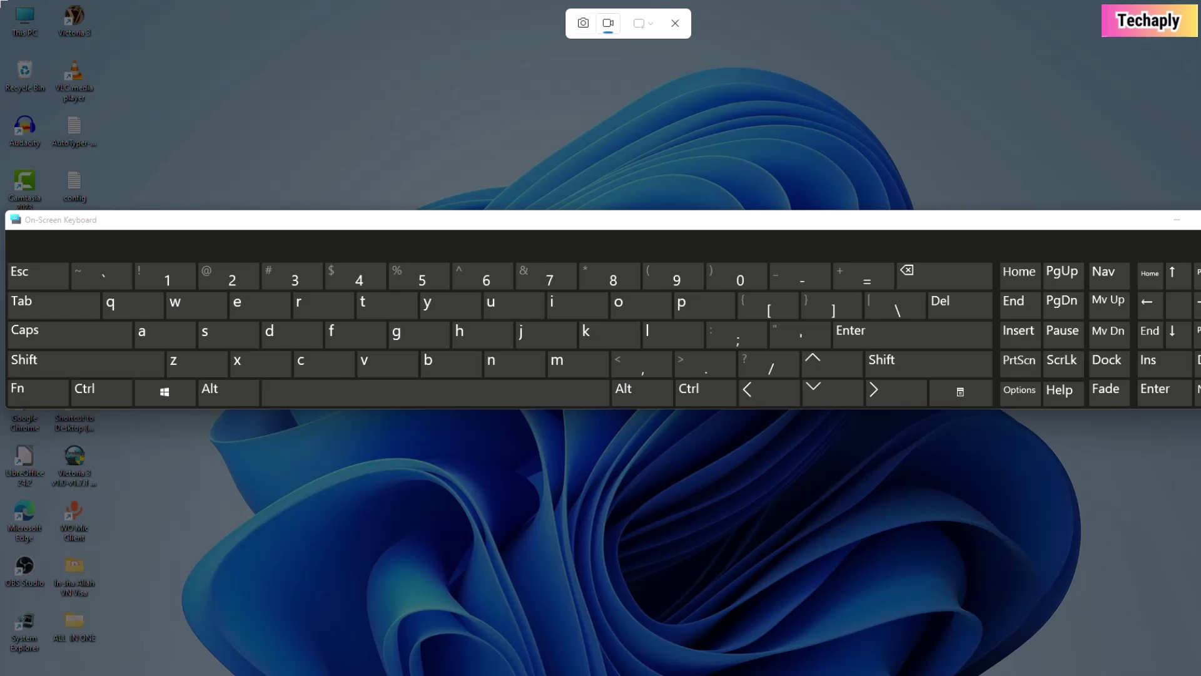
Step: Send Win+Shift+S from the On-Screen Keyboard to start a region snip
left_click_drag(0, 1, 1198, 673)
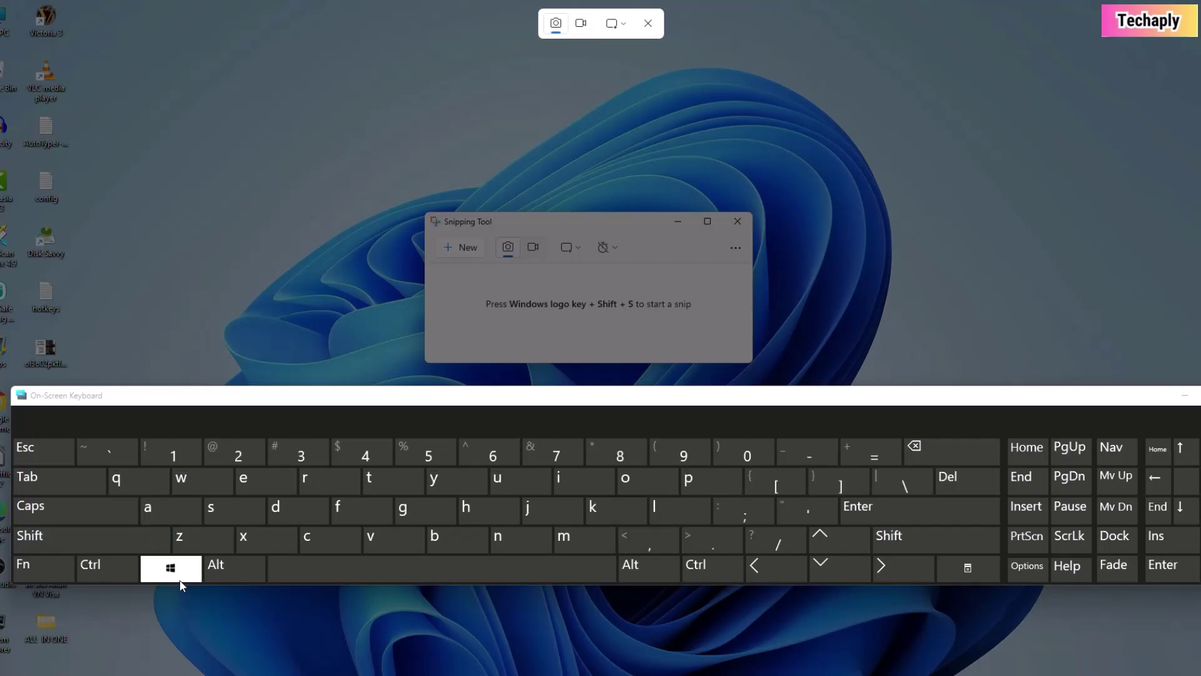
left_click(141, 538)
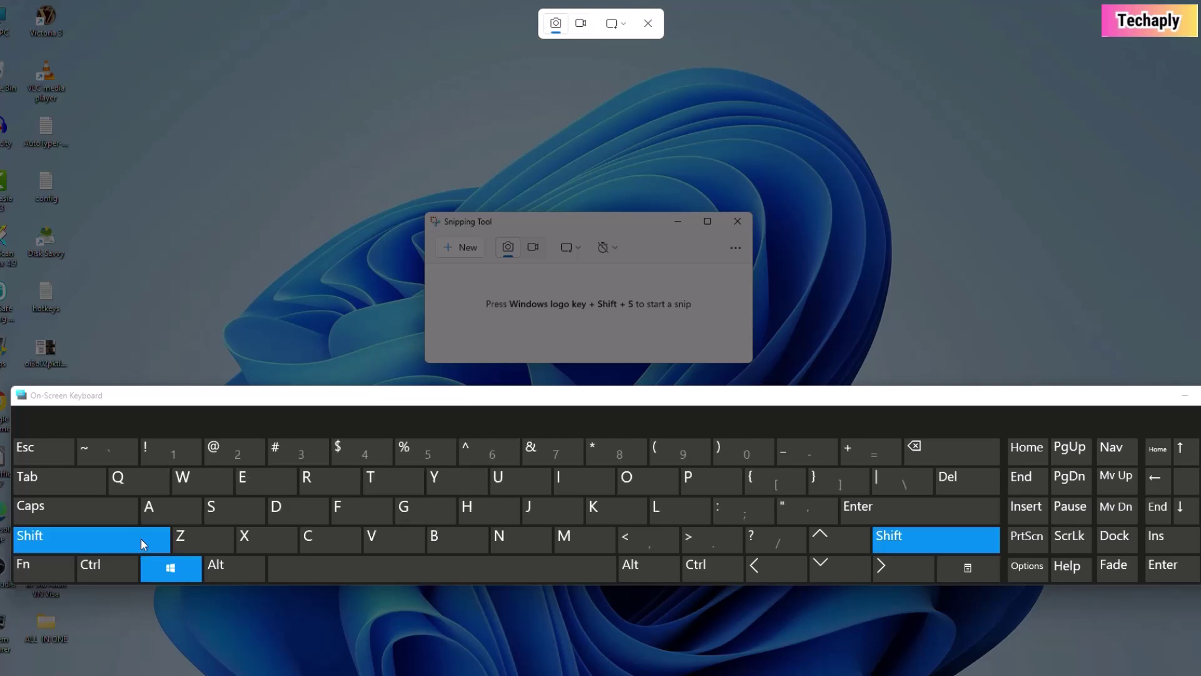
left_click(213, 509)
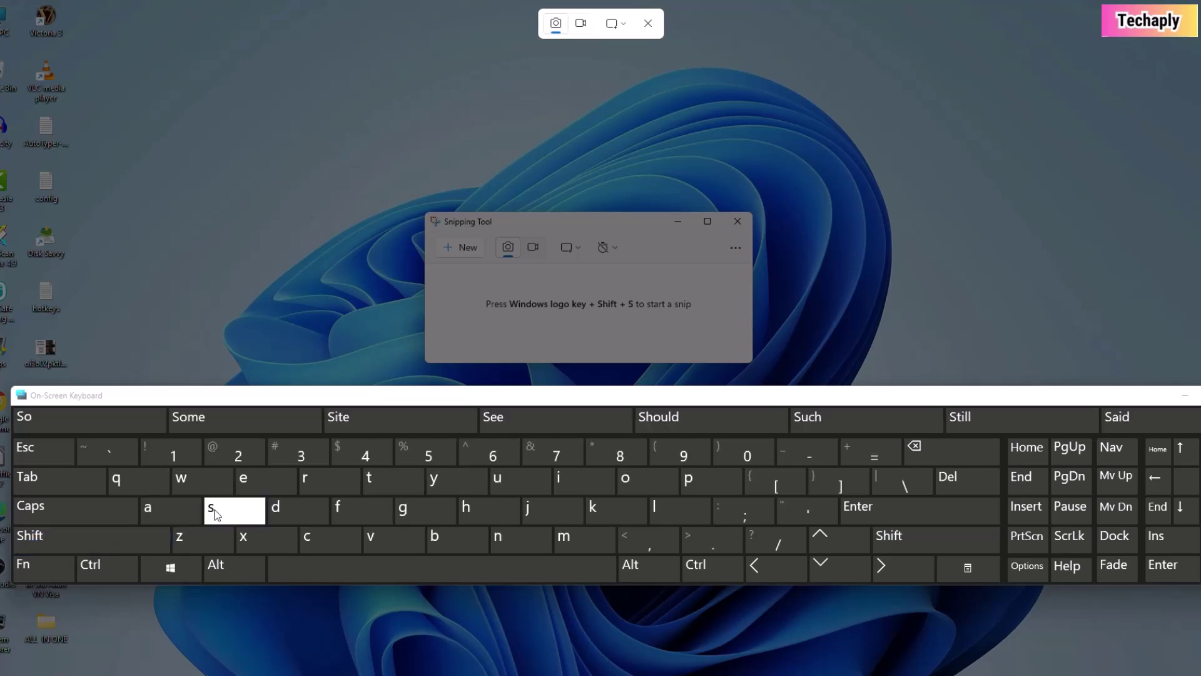
left_click(166, 575)
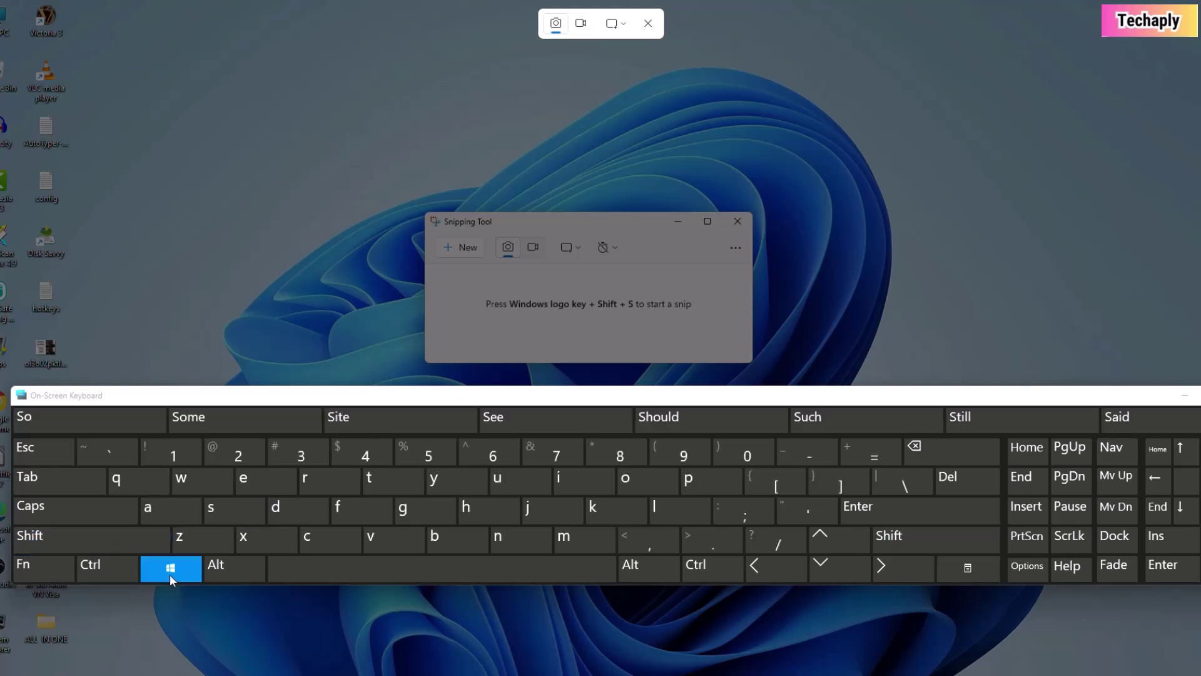
left_click(130, 537)
left_click(213, 508)
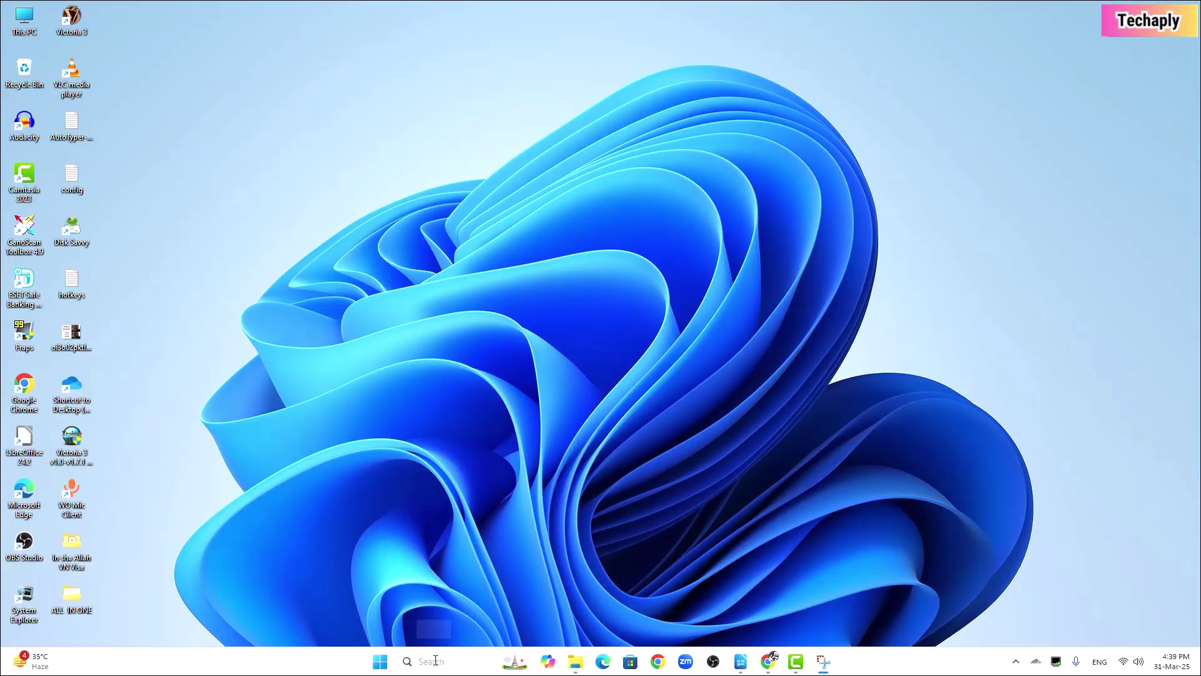
Step: Search 's' and pin the Snipping Tool result to the taskbar, then close search
left_click(436, 661)
type("s")
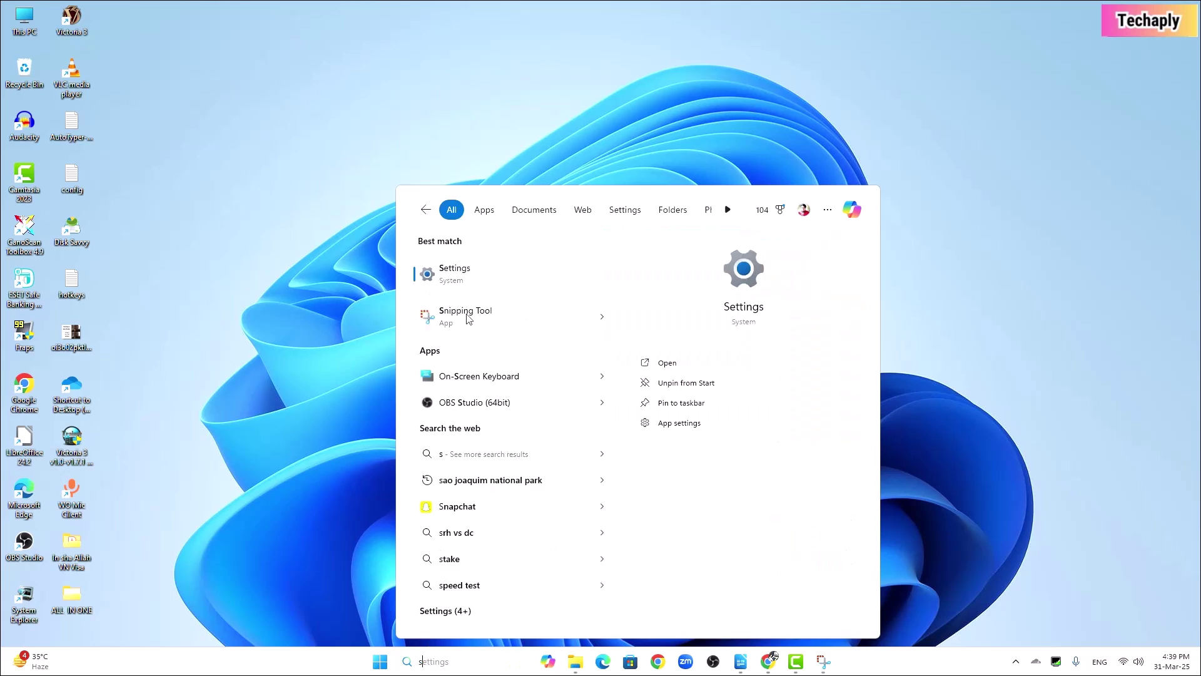
right_click(466, 320)
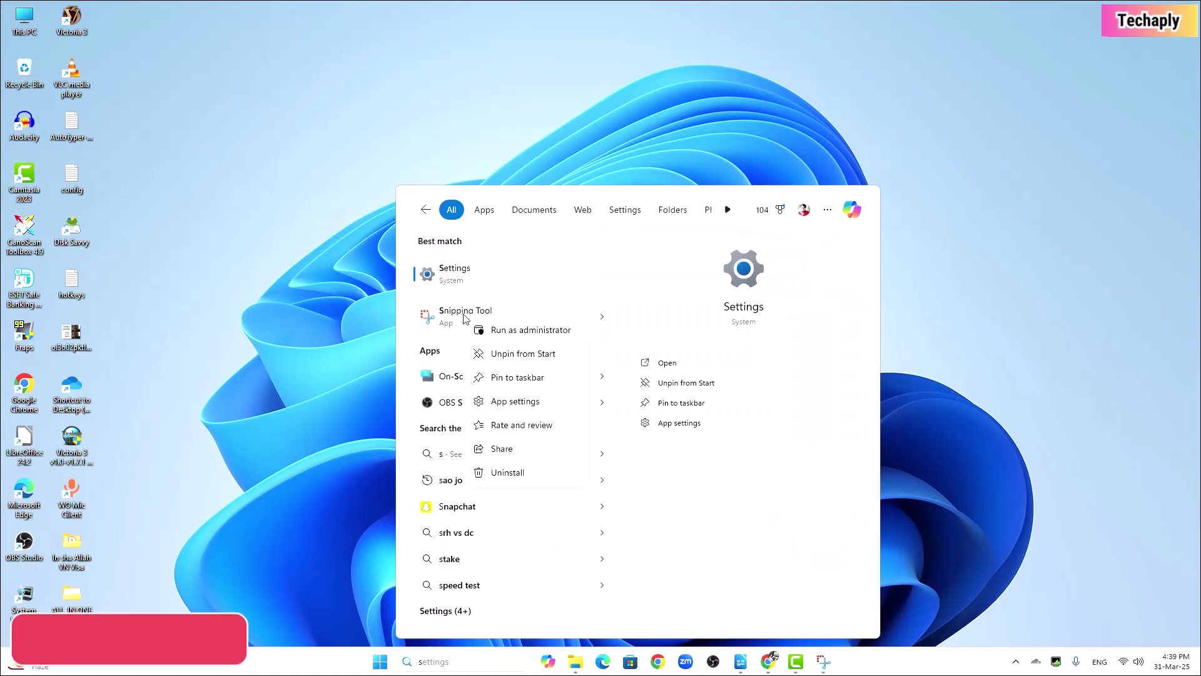
left_click(508, 383)
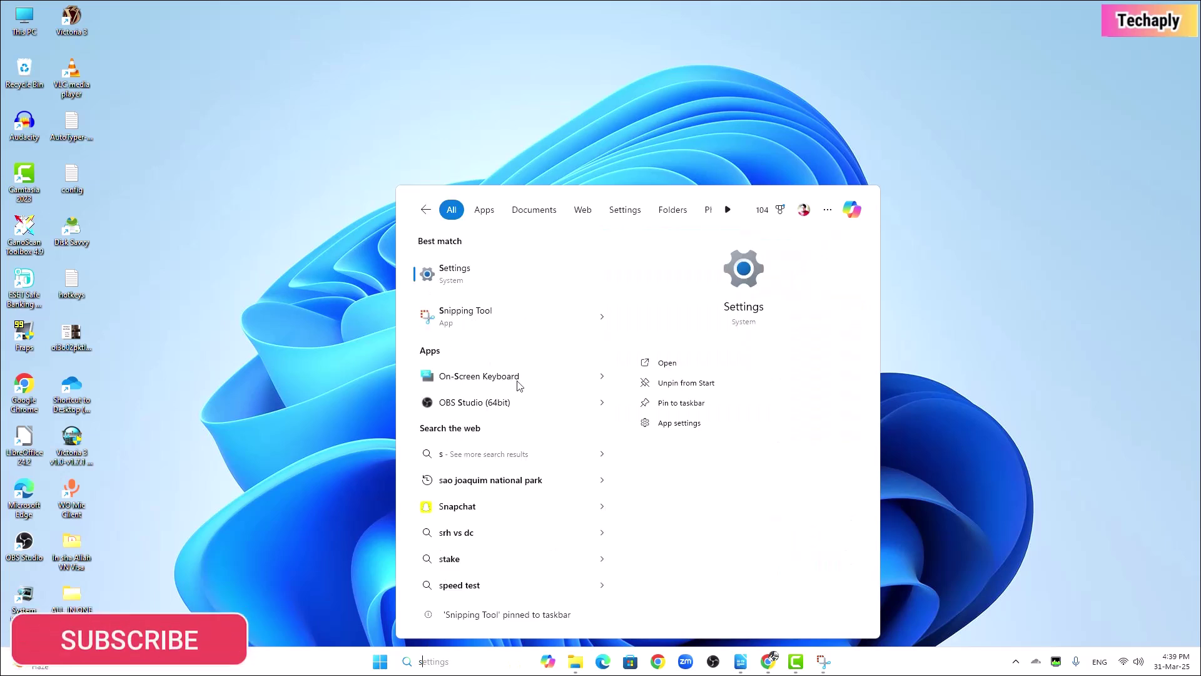
key("Escape")
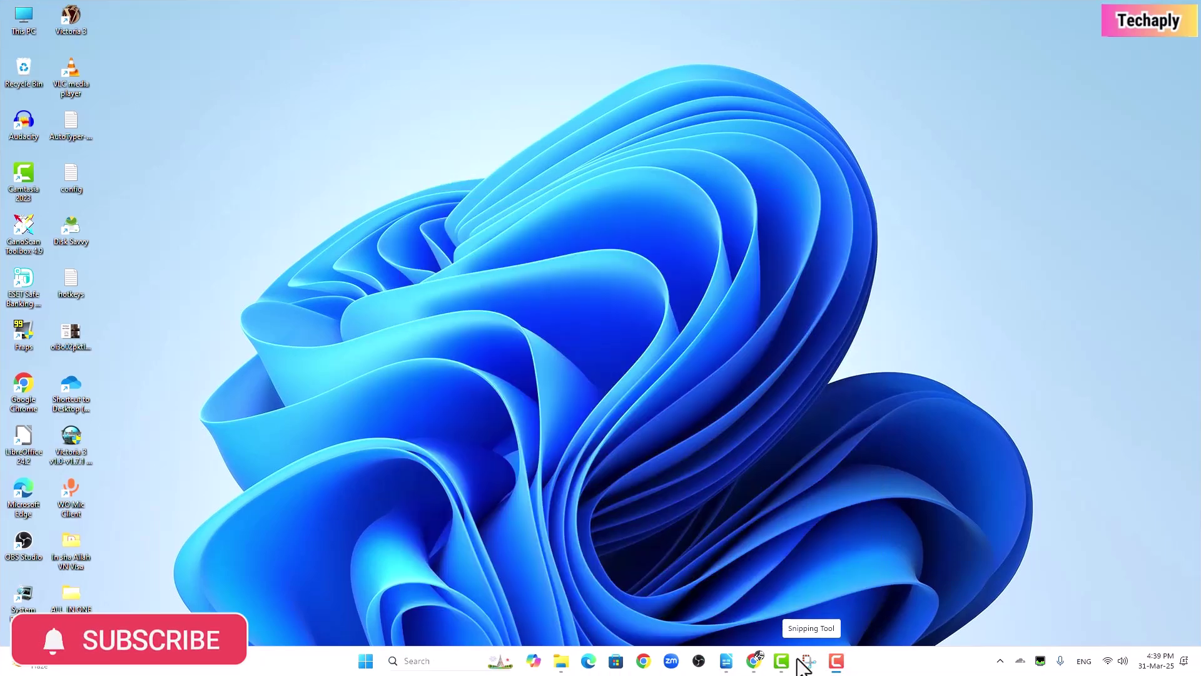
Step: Launch Snipping Tool from the taskbar and snip most of the desktop
left_click(807, 660)
left_click(457, 200)
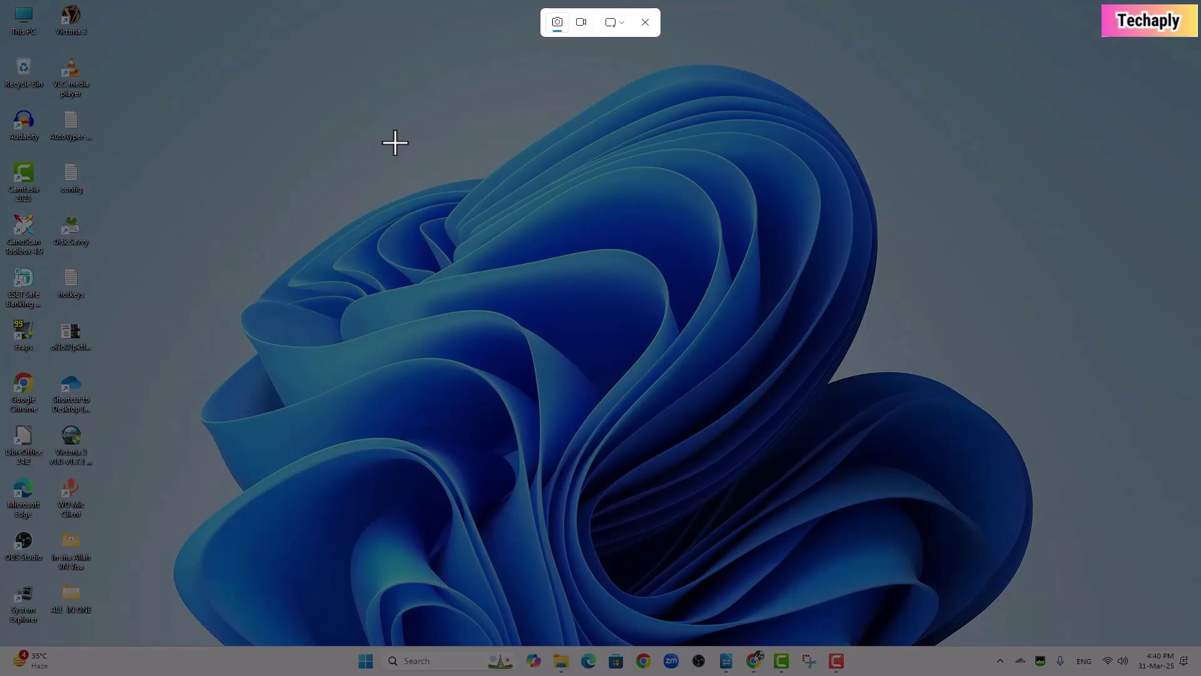
left_click_drag(236, 96, 941, 441)
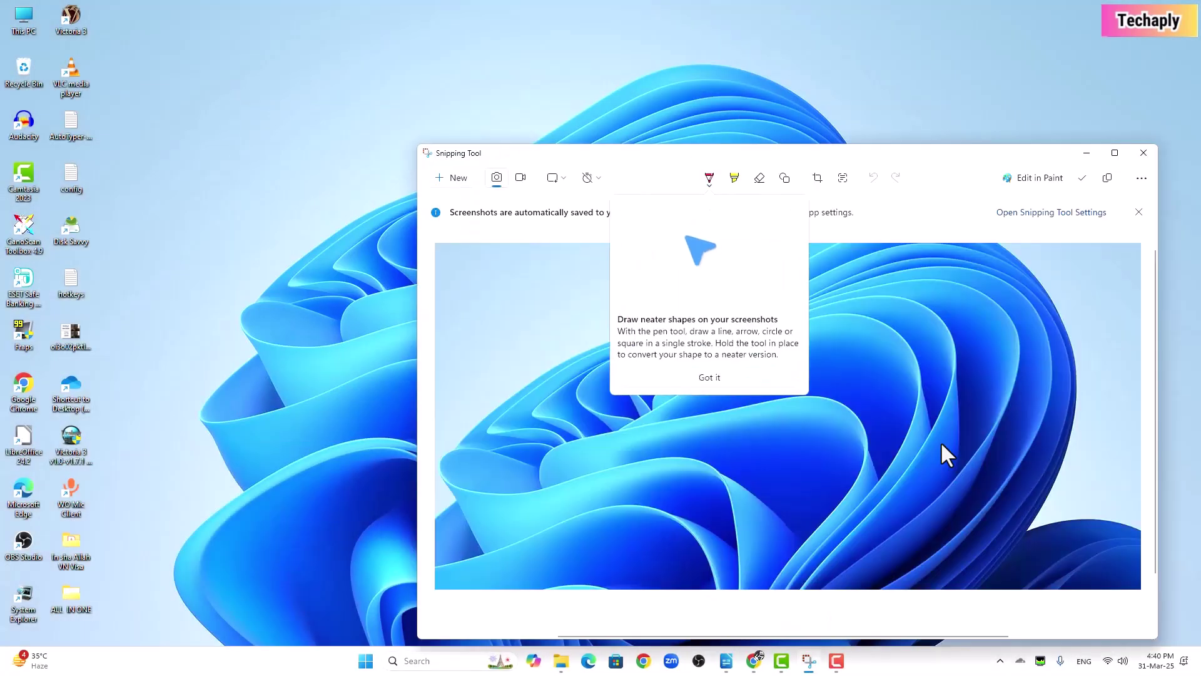
Step: Open Snipping Tool's Settings from the extra options menu
left_click(1142, 179)
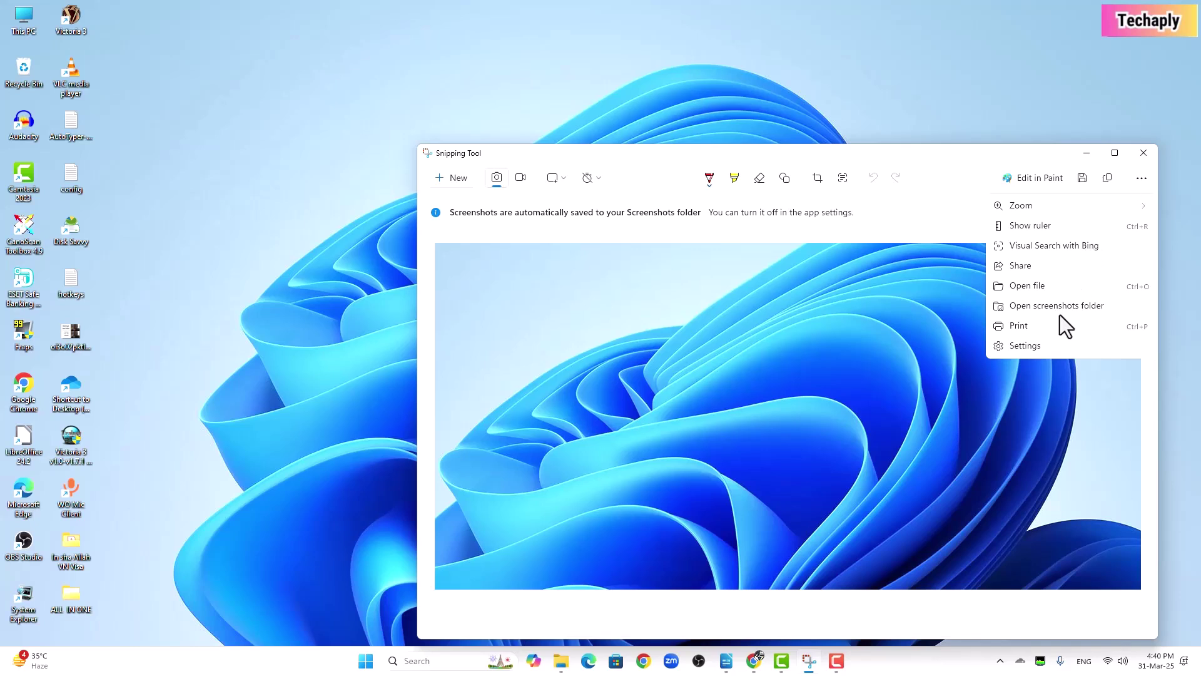
left_click(842, 247)
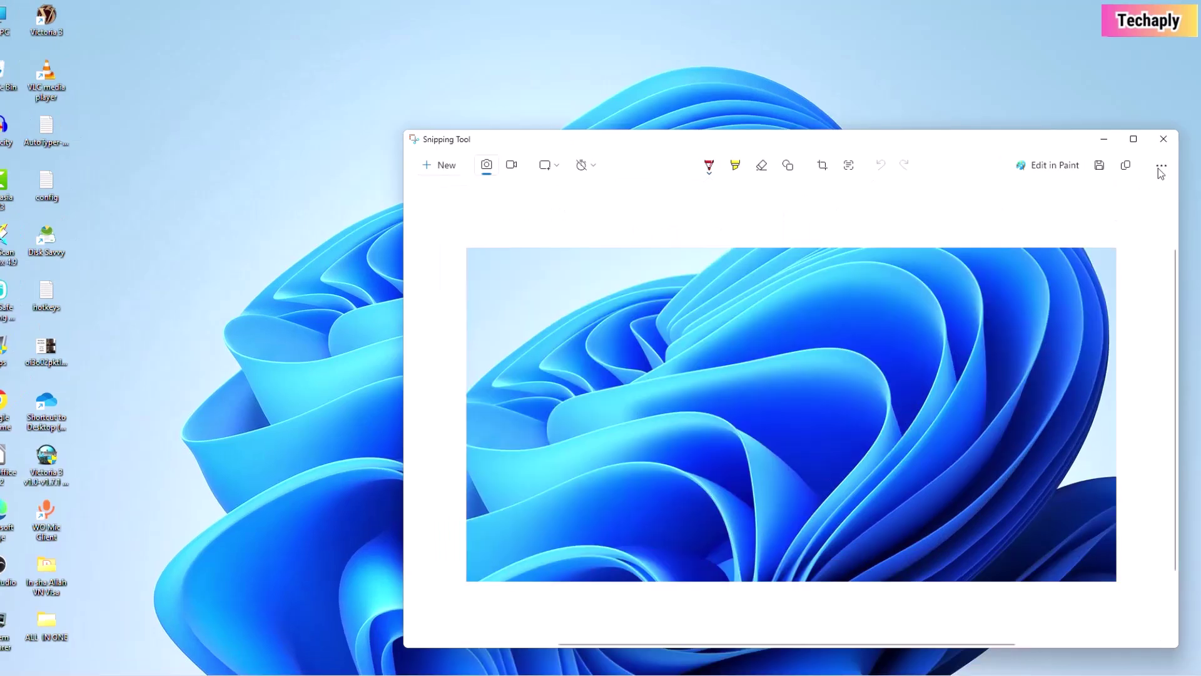
left_click(1140, 180)
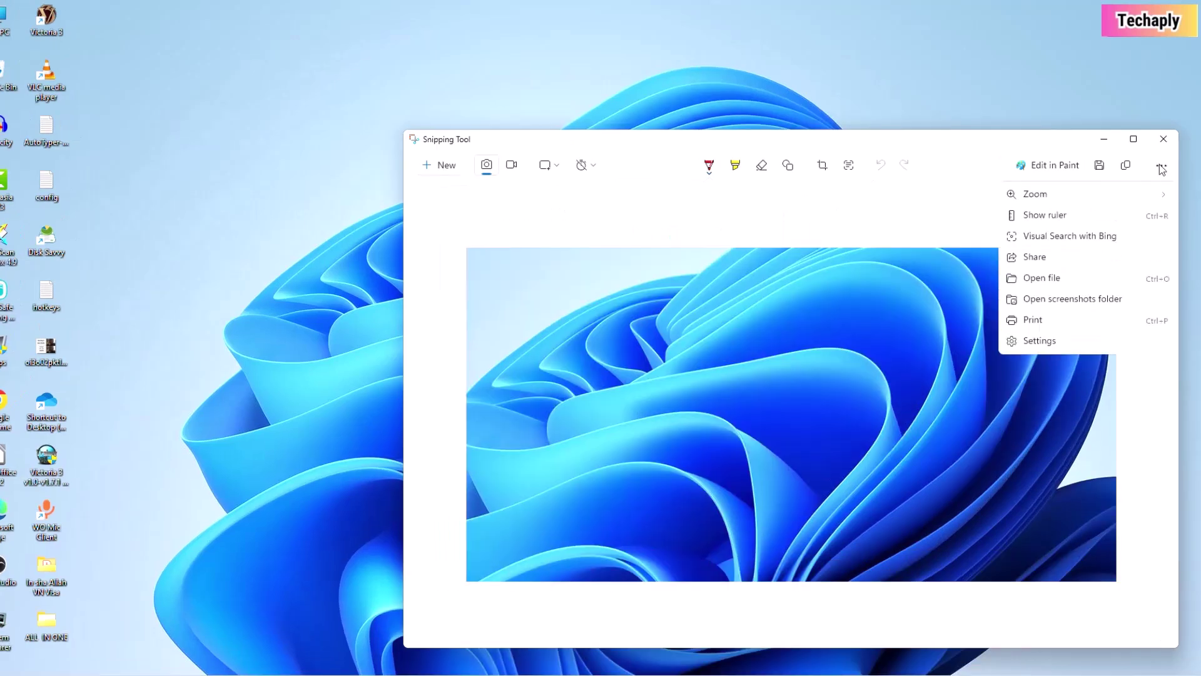
left_click(1041, 342)
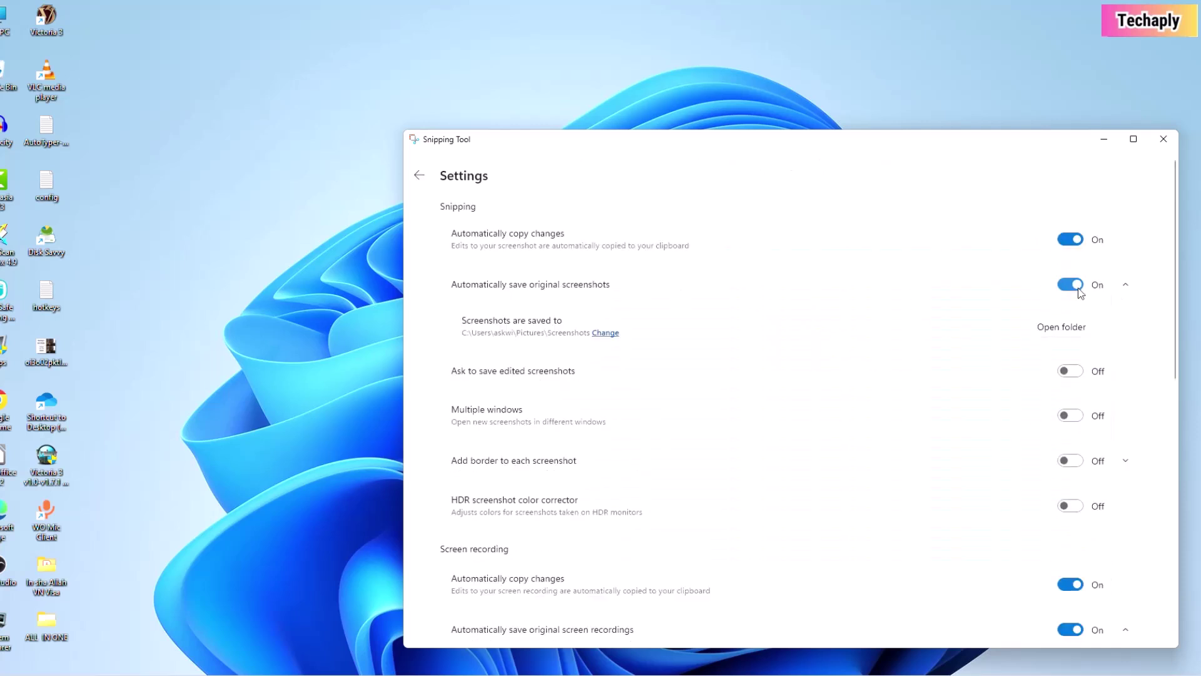
Step: Choose Change to pick a different folder for saved screenshots
left_click(604, 335)
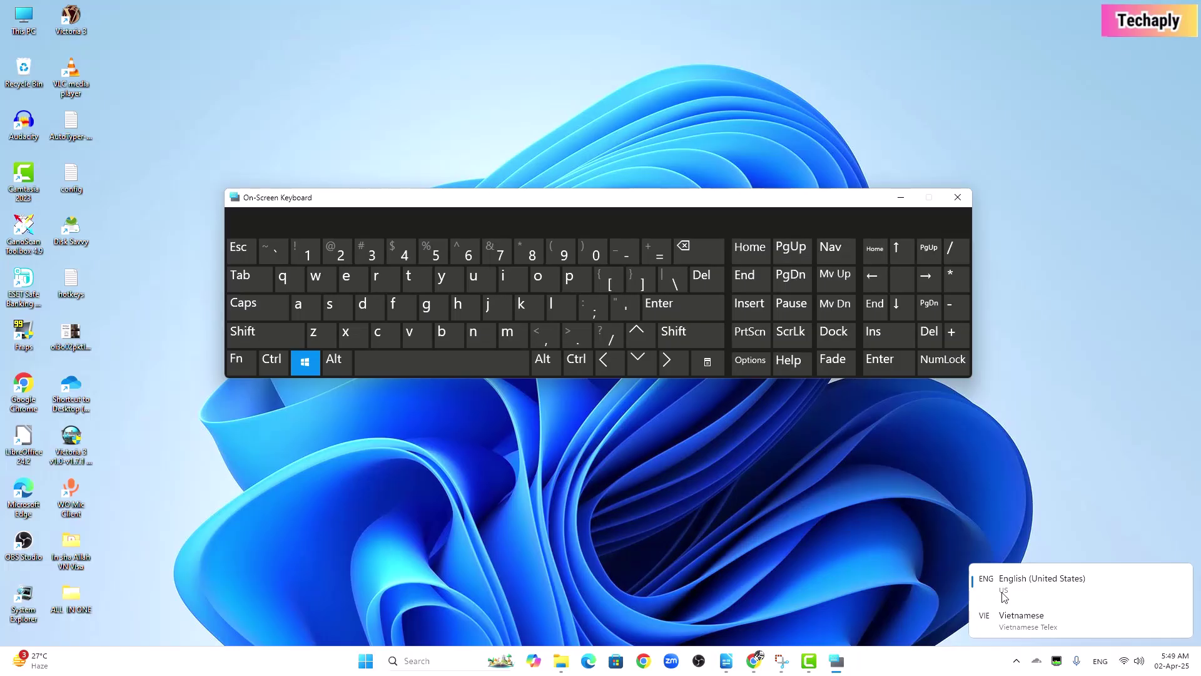
Step: Use Win+Space on the On-Screen Keyboard to bring up the input-language switcher
left_click(240, 392)
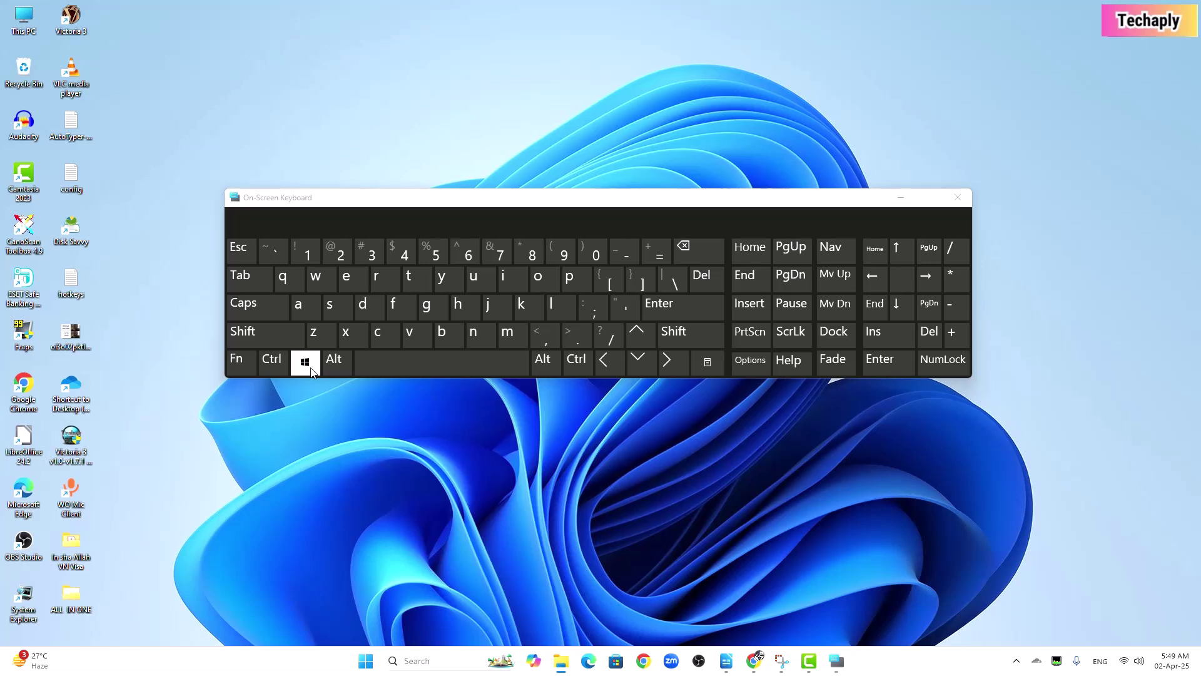
left_click(373, 370)
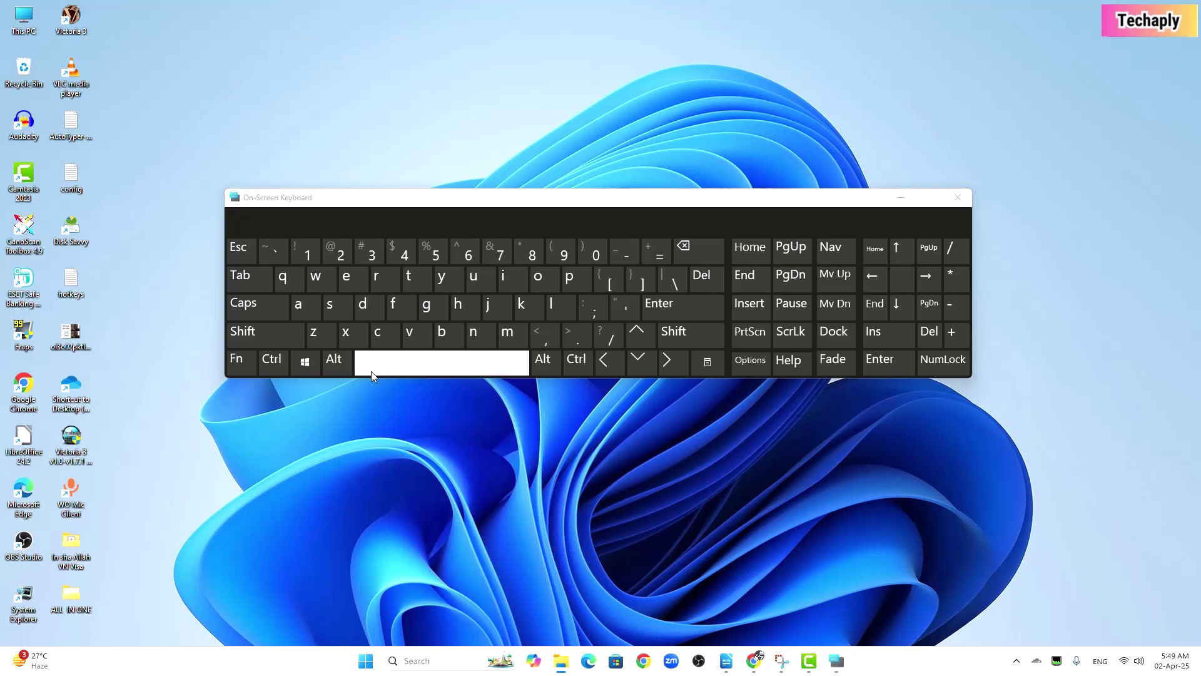
left_click(305, 365)
left_click(380, 374)
left_click(382, 369)
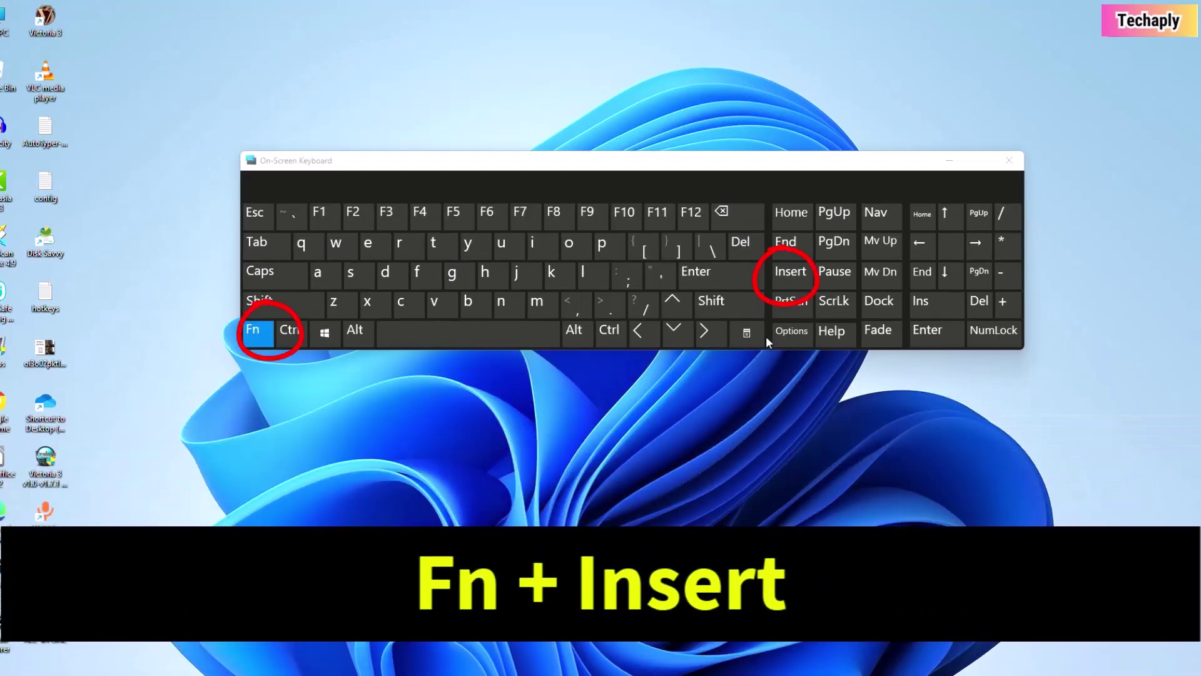
Step: Trigger Print Screen with the Fn-layer Insert key on the On-Screen Keyboard
left_click(779, 278)
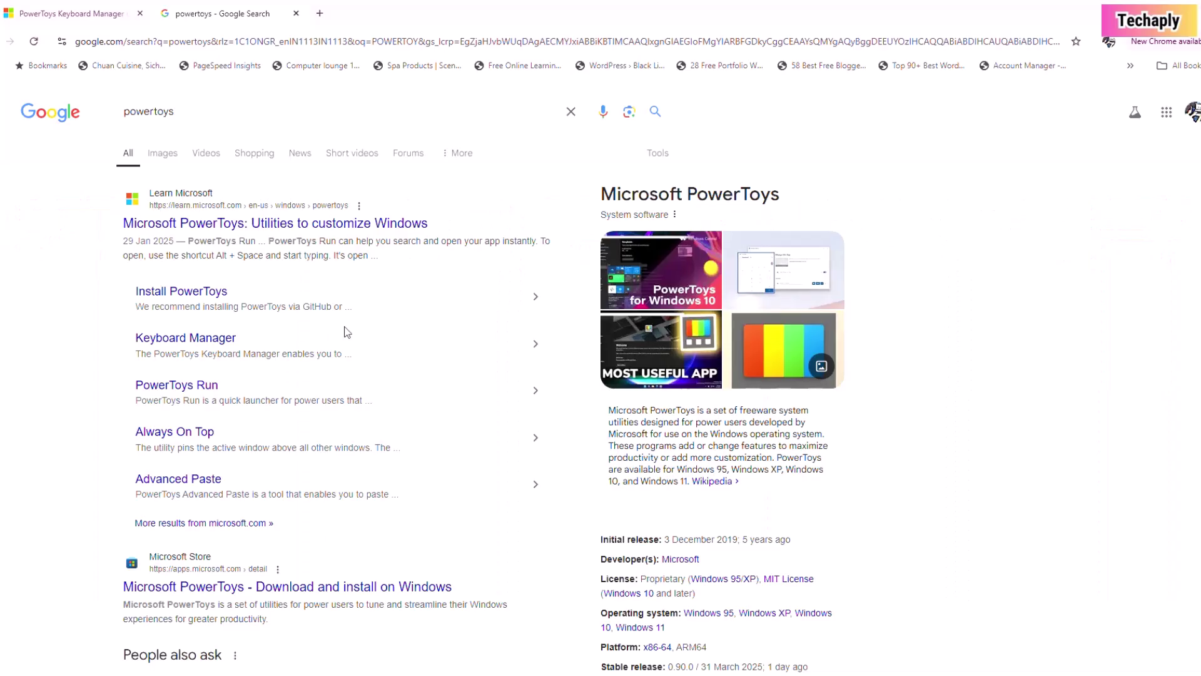
Step: Open the Microsoft Learn PowerToys article and download the installer
left_click(298, 234)
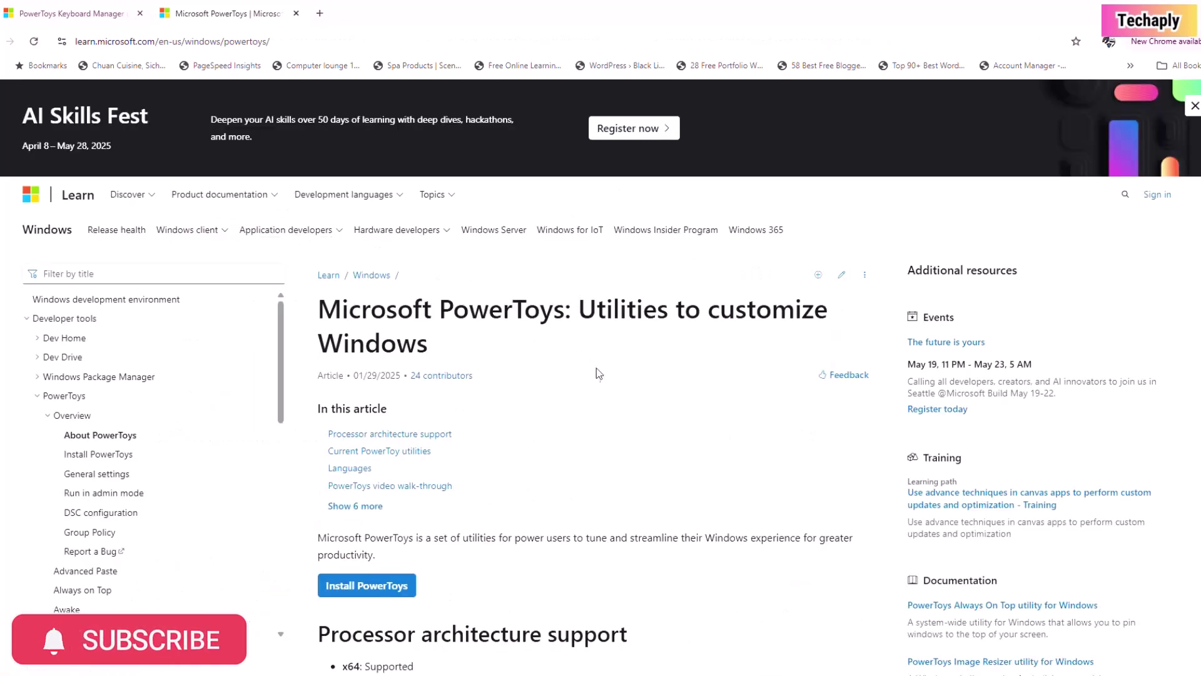
scroll(602, 344, "down", 3)
scroll(594, 332, "down", 2)
left_click(367, 258)
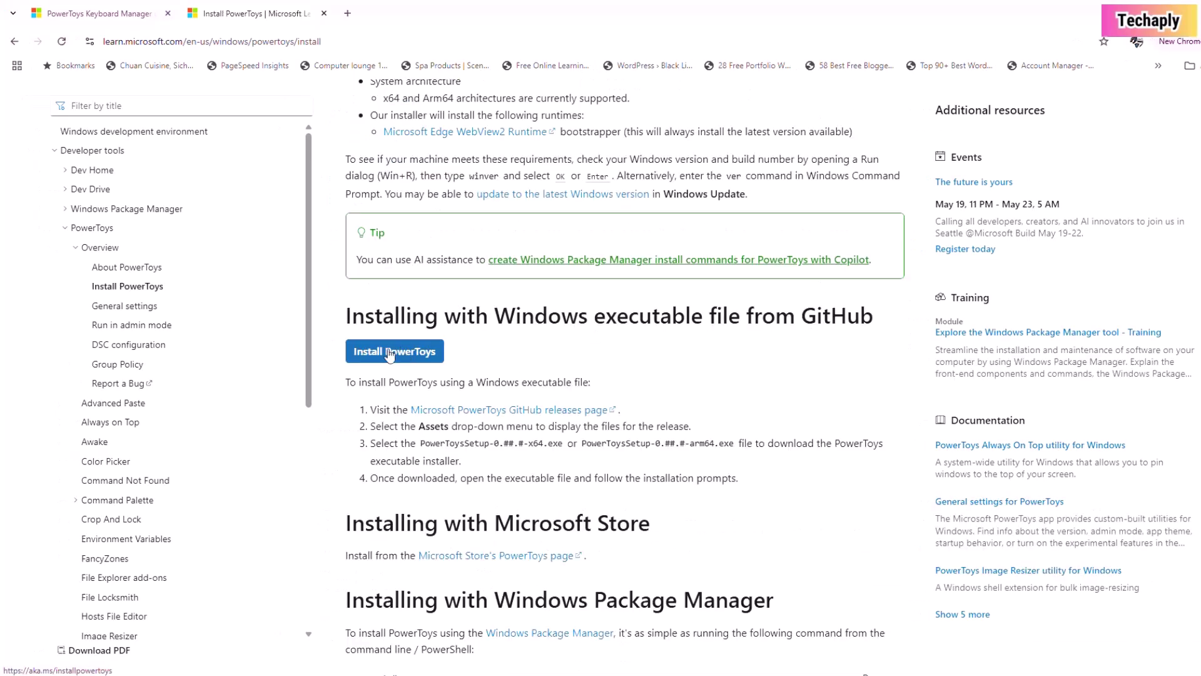
left_click(389, 352)
Step: Install PowerToys, accepting the license, and view Keyboard Manager in the Welcome window
scroll(389, 345, "down", 4)
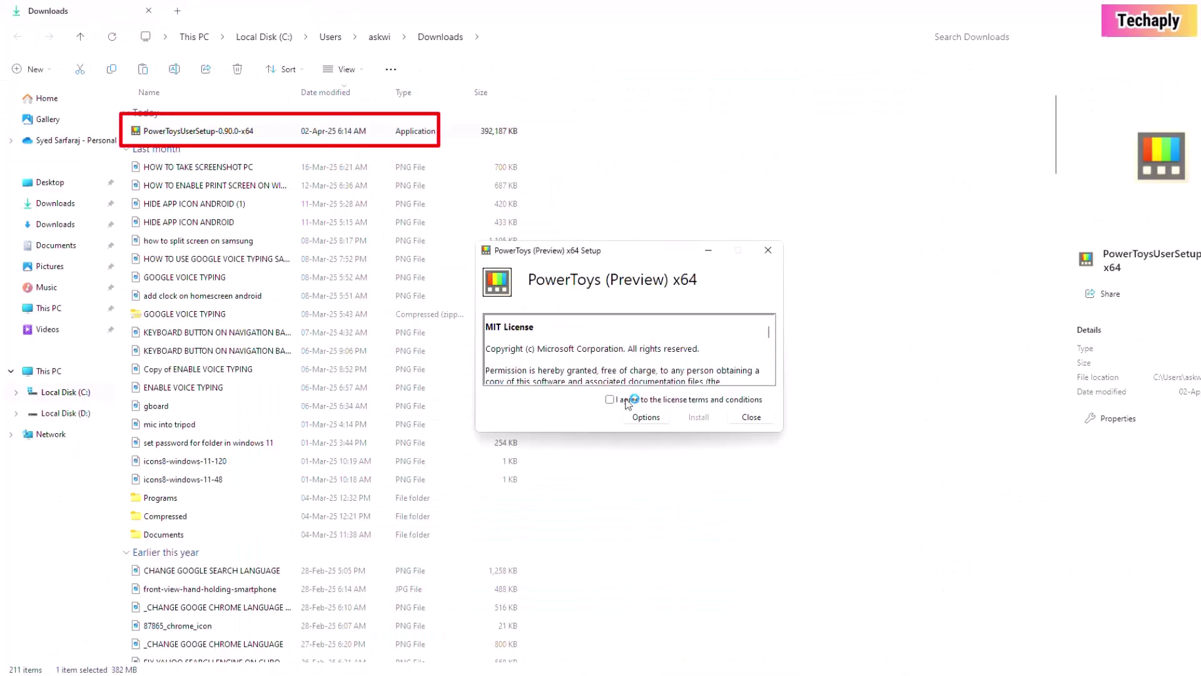
left_click(706, 423)
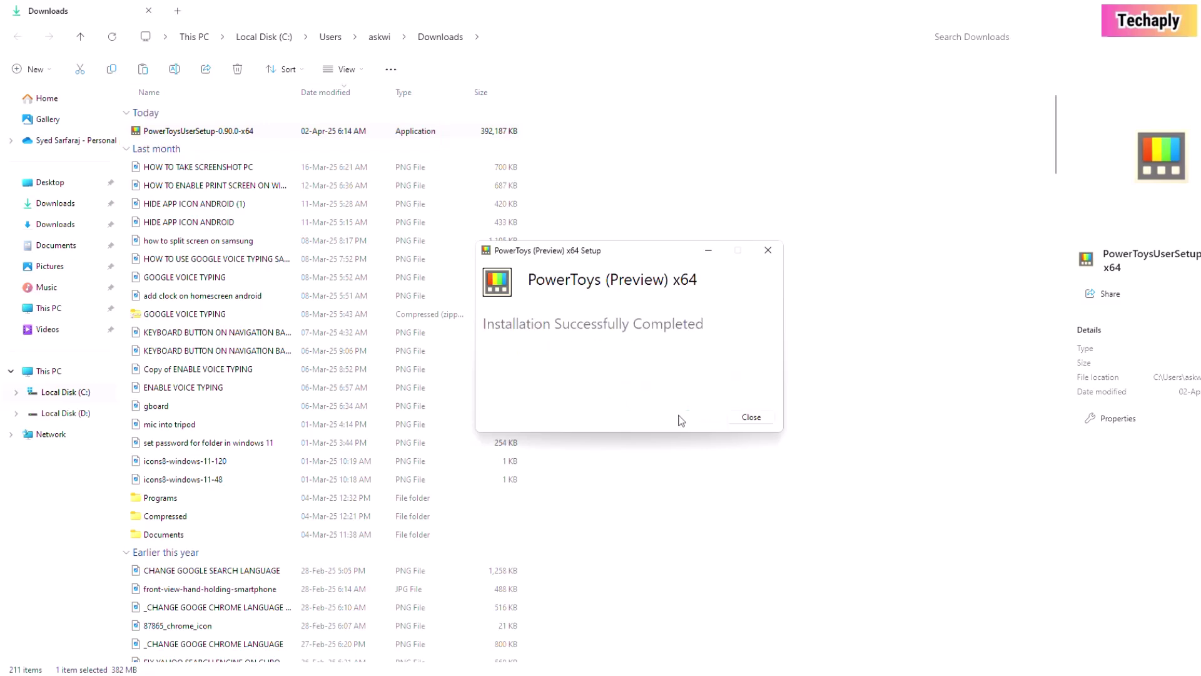
left_click(751, 417)
left_click_drag(717, 119, 824, 81)
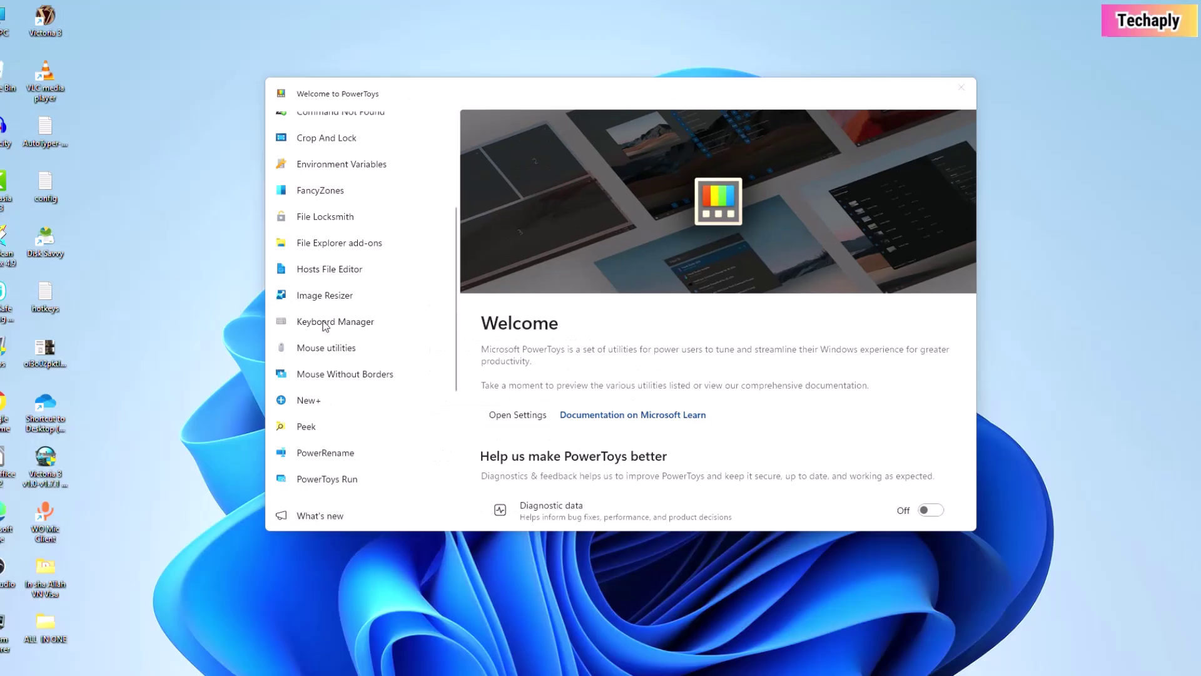
left_click(320, 328)
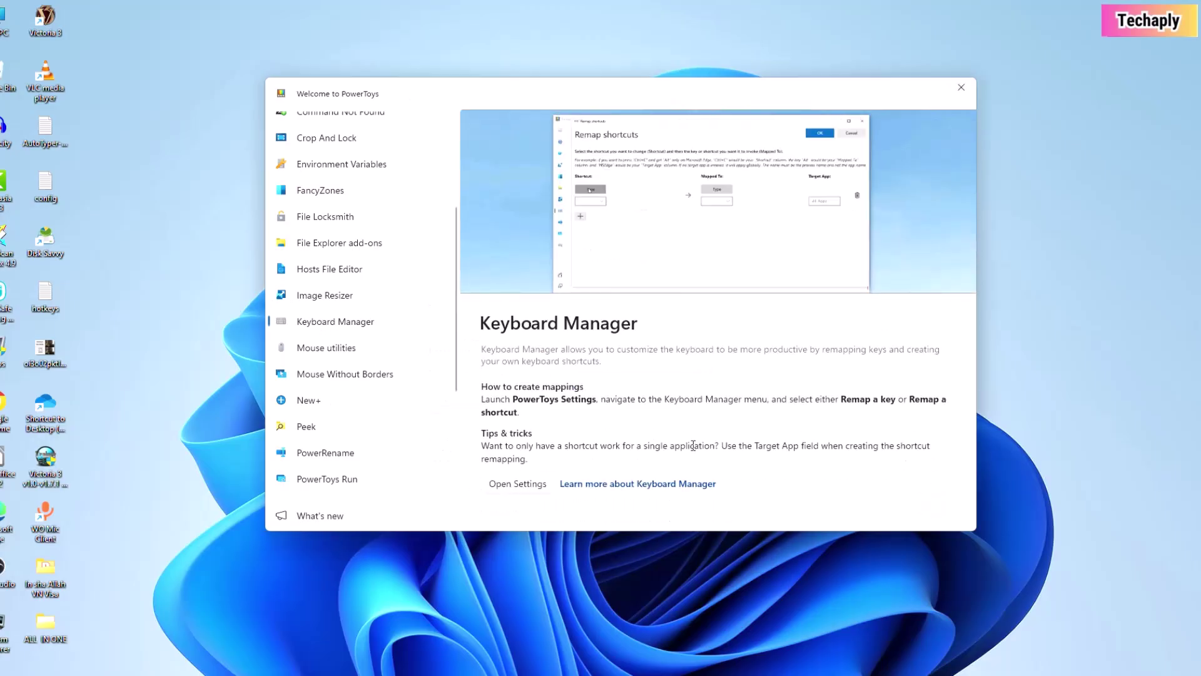
Step: Open Keyboard Manager's remap editor and add a row remapping the P key
left_click(515, 484)
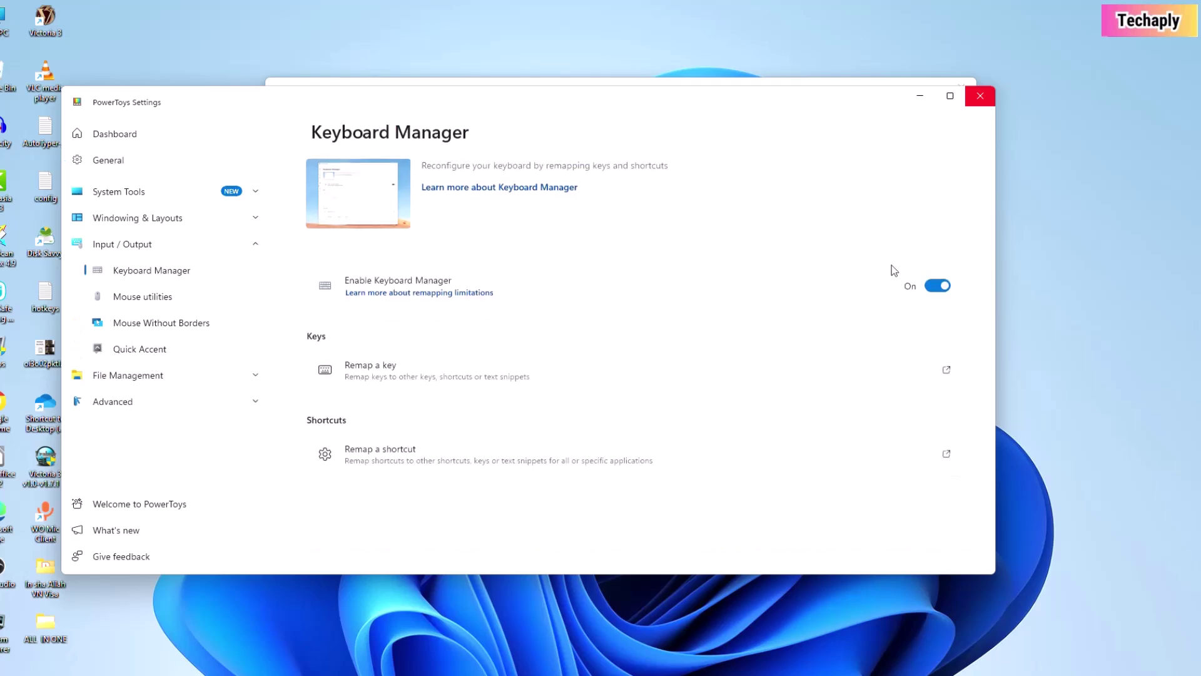
left_click(934, 287)
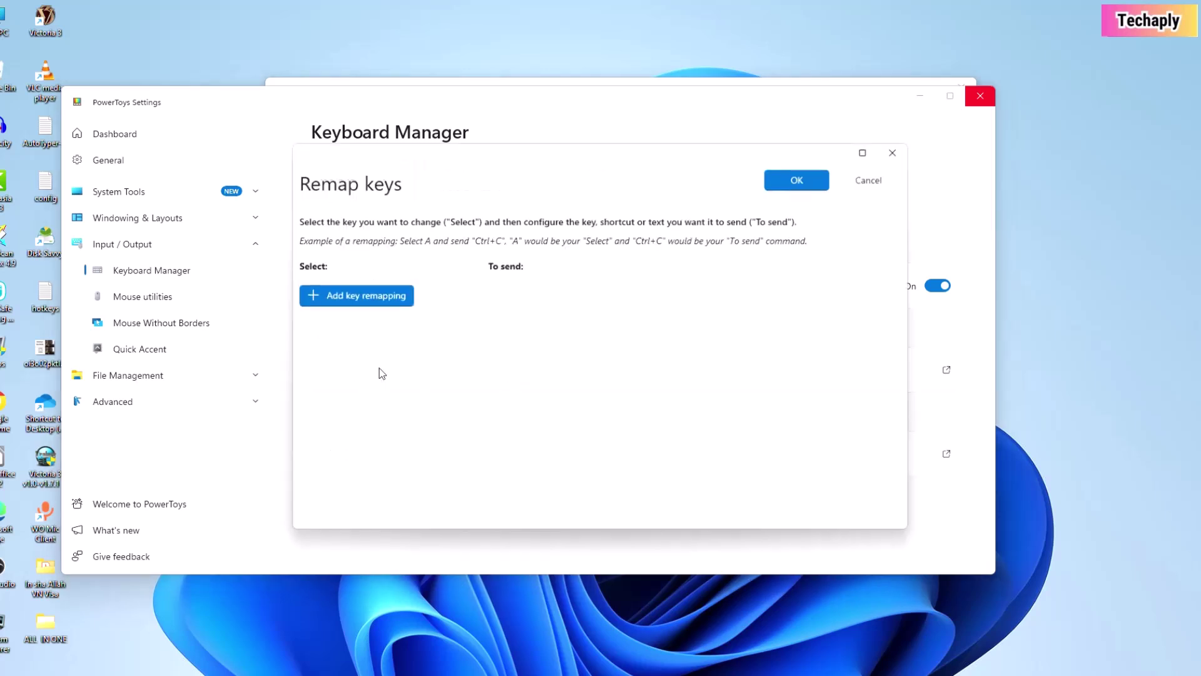
left_click(366, 296)
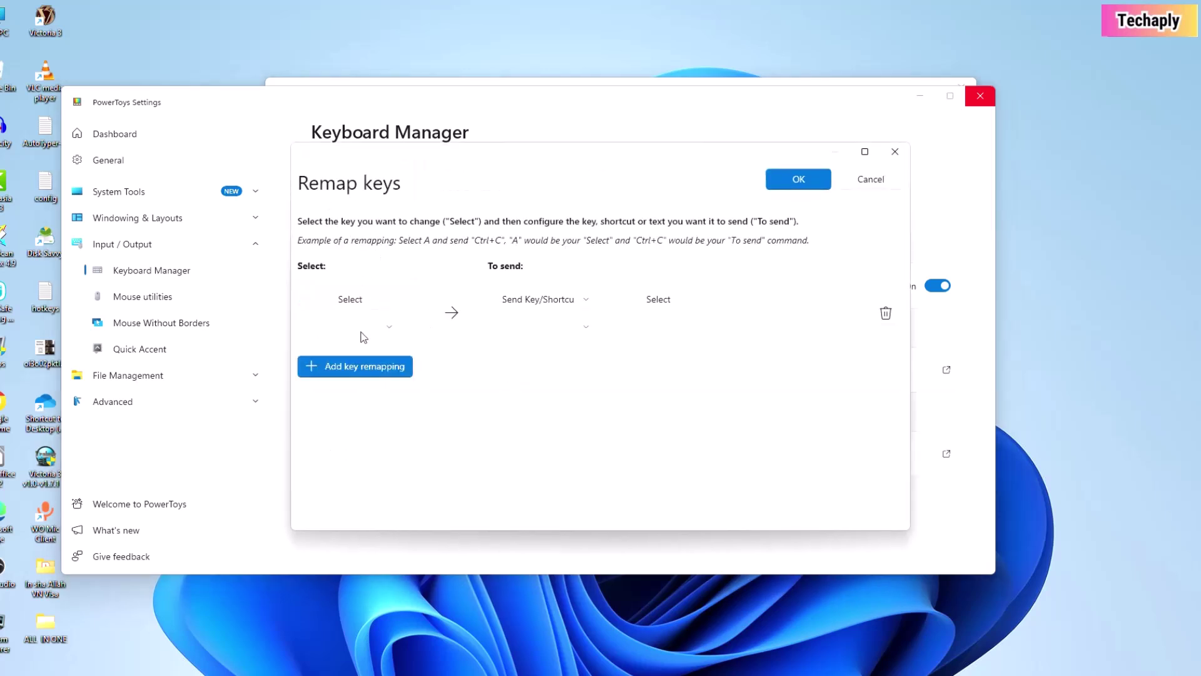
left_click(363, 337)
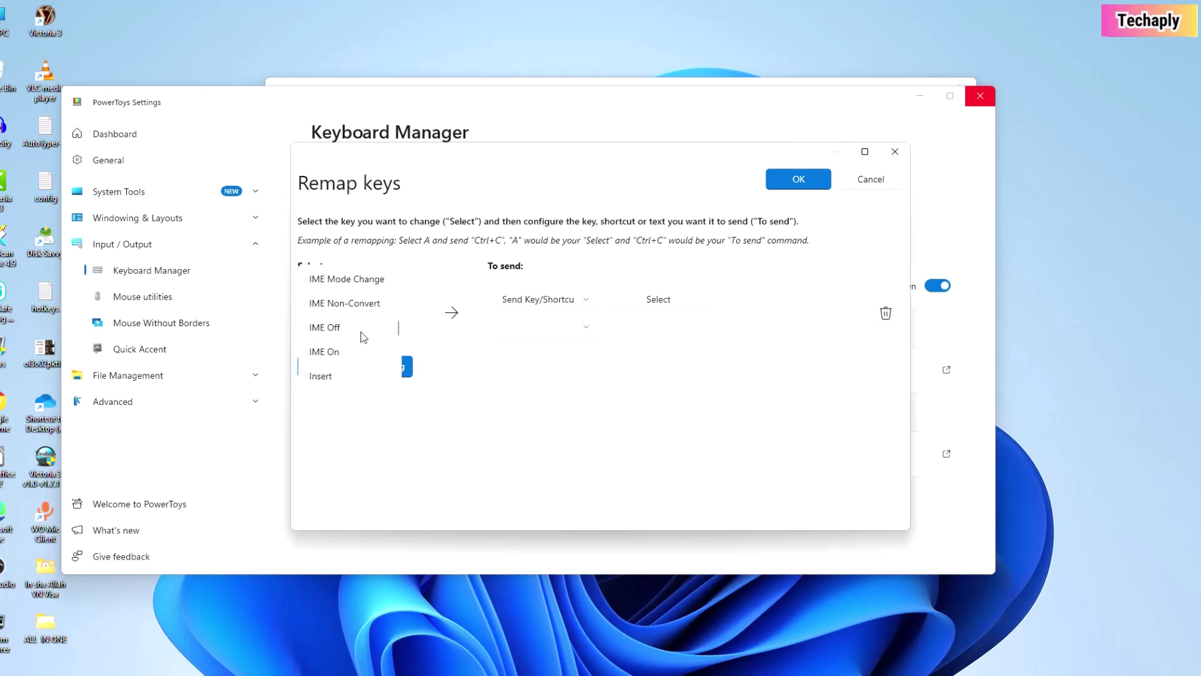
key("p")
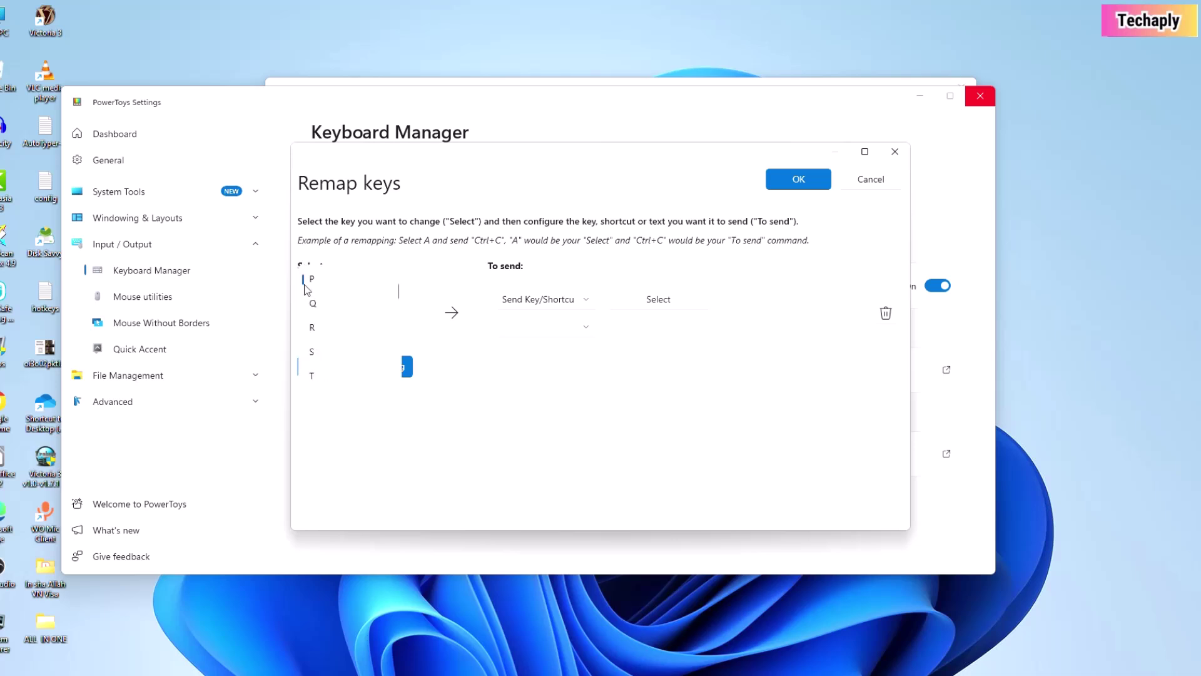
Step: Make P send Print Screen, then save and accept the warning
left_click(566, 331)
scroll(551, 352, "down", 1)
scroll(551, 352, "down", 1)
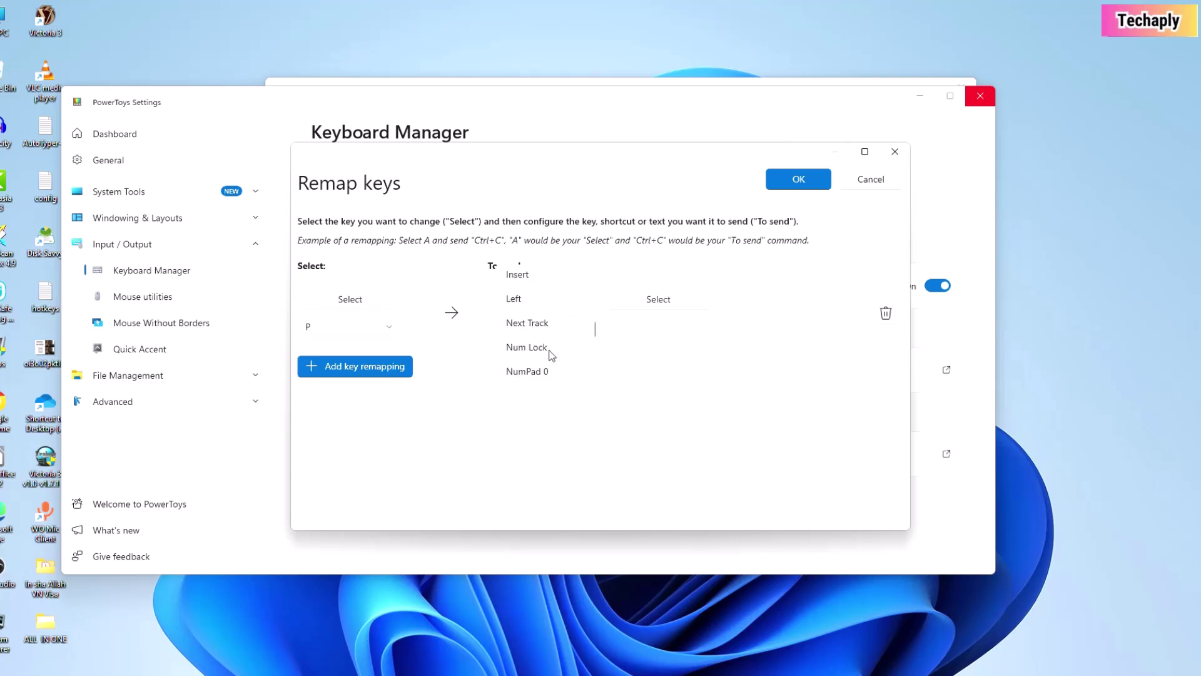
scroll(550, 357, "down", 1)
scroll(550, 355, "down", 1)
scroll(547, 352, "down", 2)
scroll(548, 353, "down", 1)
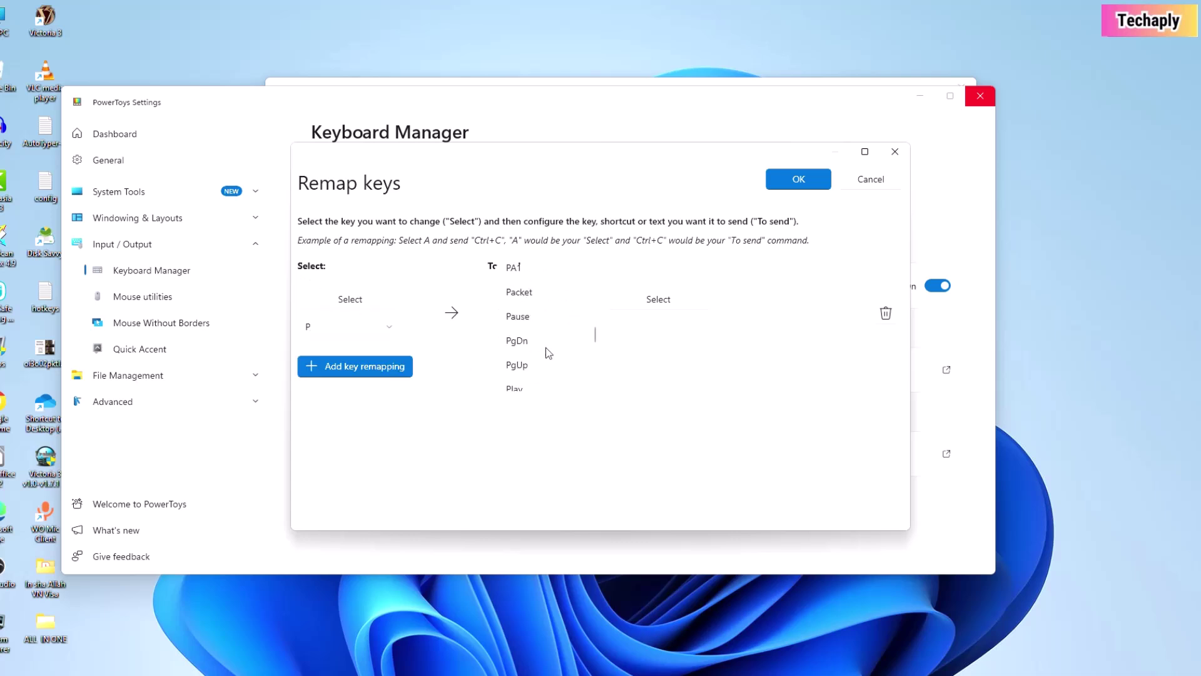
scroll(547, 352, "down", 1)
scroll(546, 351, "down", 2)
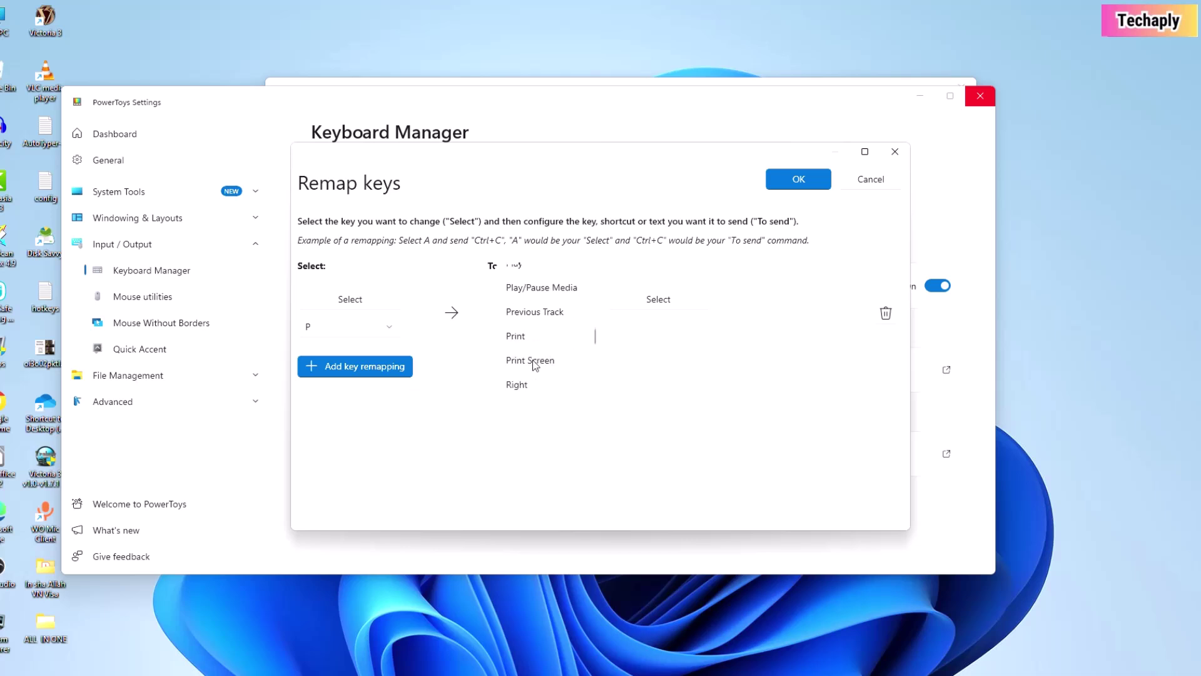
left_click(535, 363)
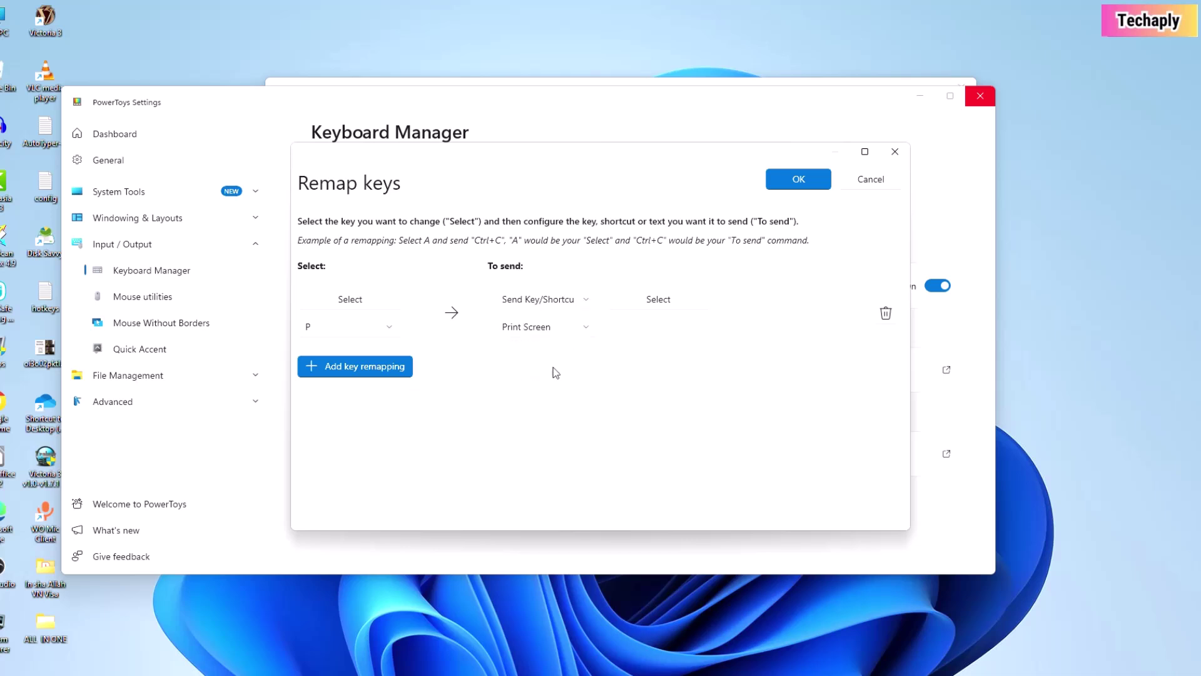
left_click(799, 181)
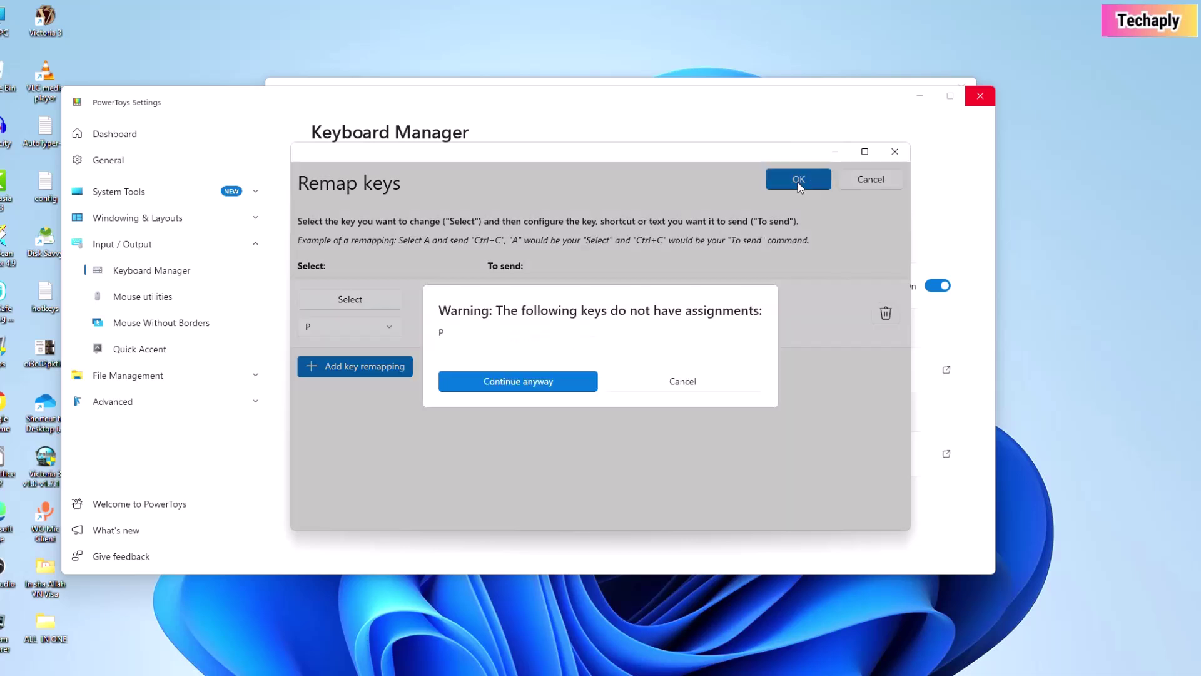
left_click(520, 380)
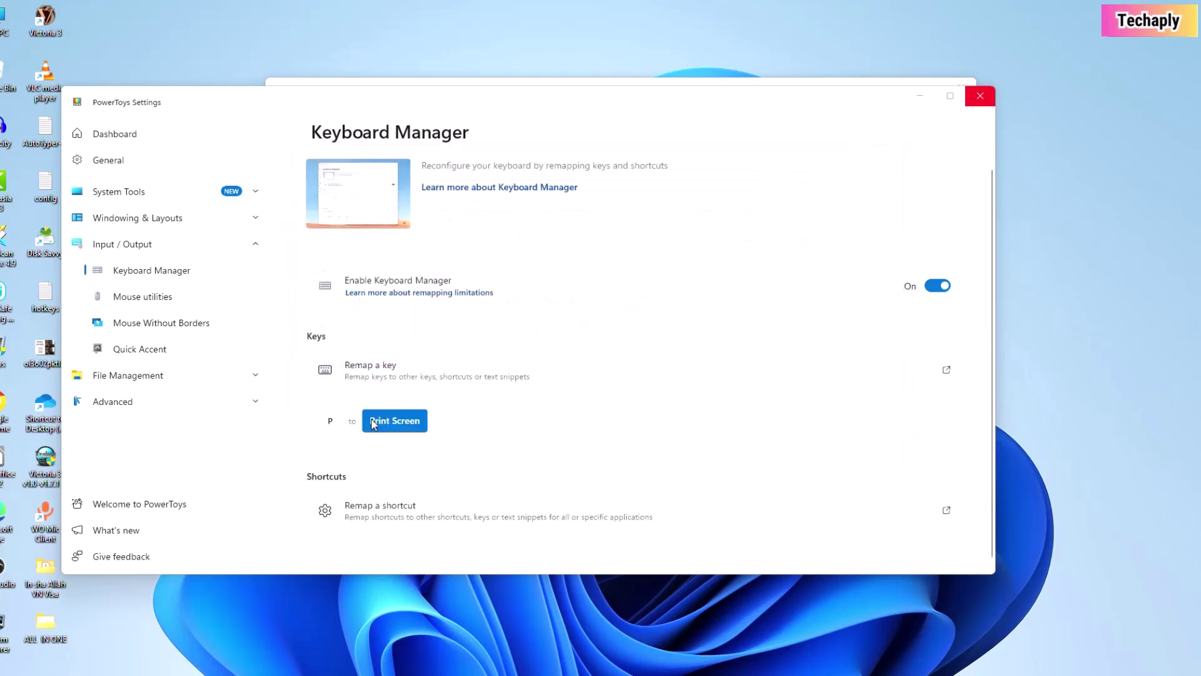
Step: Close PowerToys and press the remapped P to snip a region of the wallpaper
left_click(980, 96)
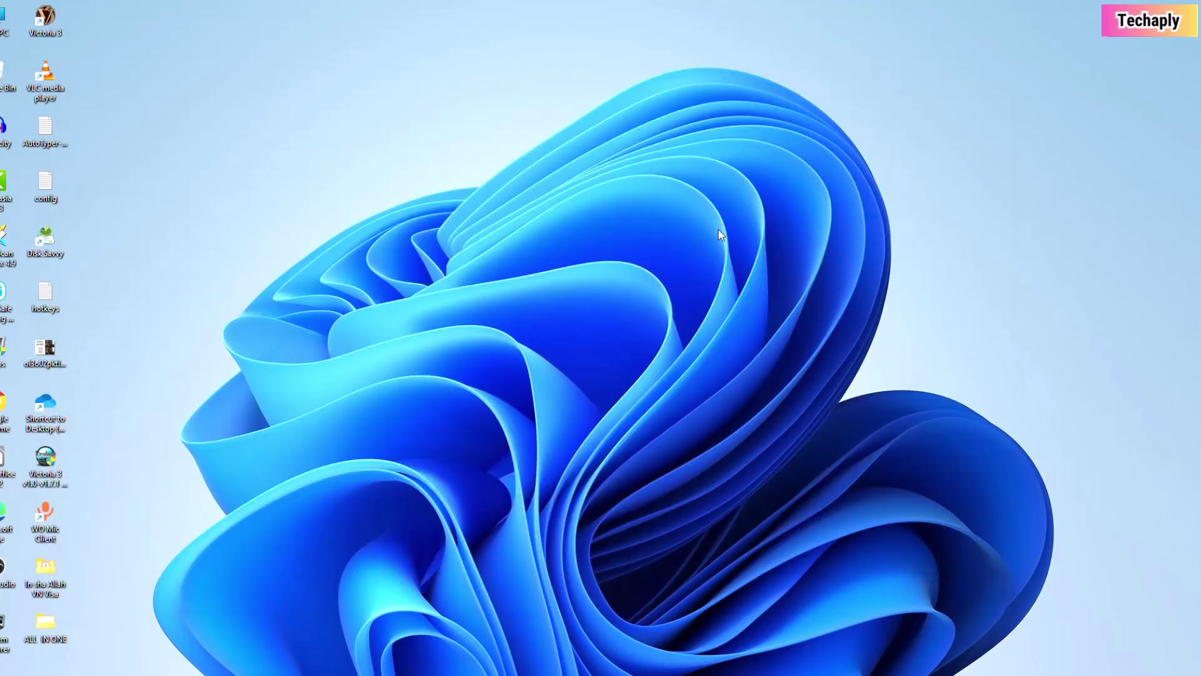
key("p")
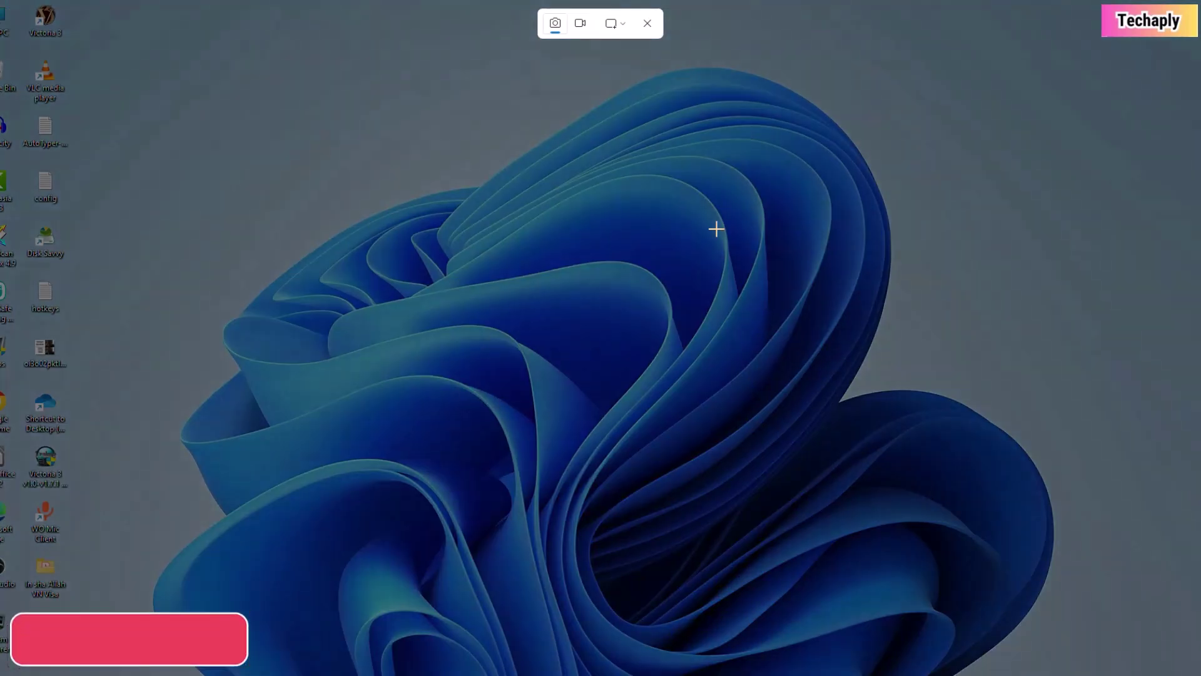
mouse_move(214, 149)
left_mouse_down()
mouse_move(959, 430)
mouse_move(996, 510)
left_mouse_up()
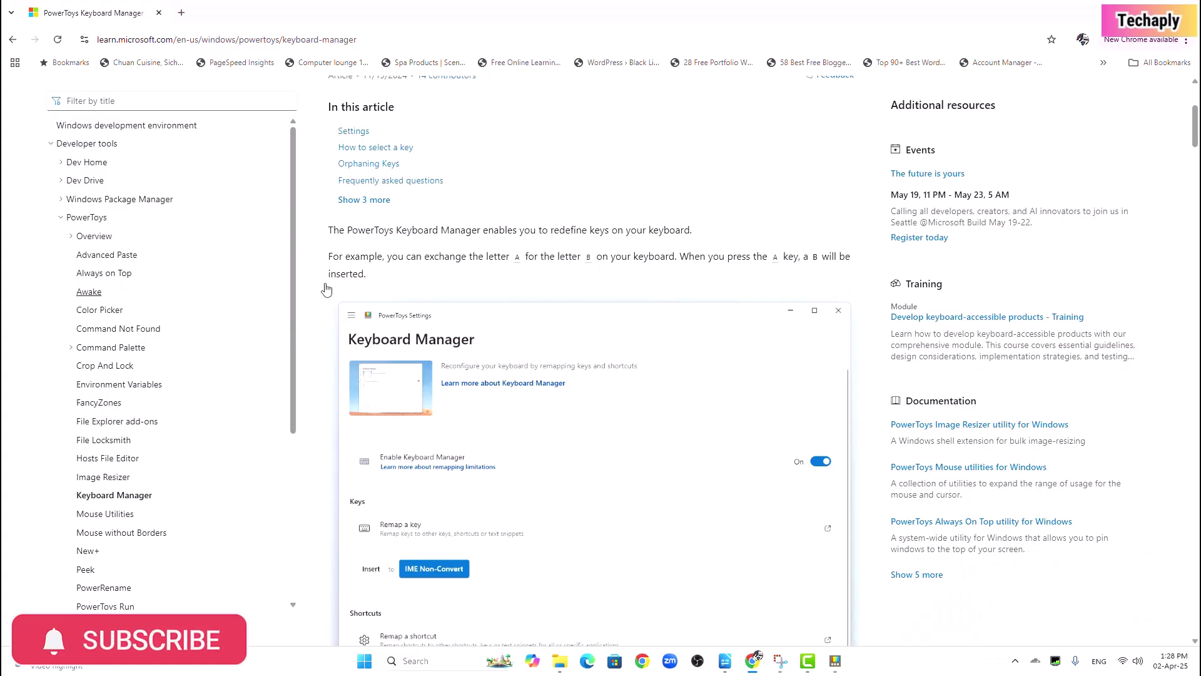
scroll(460, 296, "up", 3)
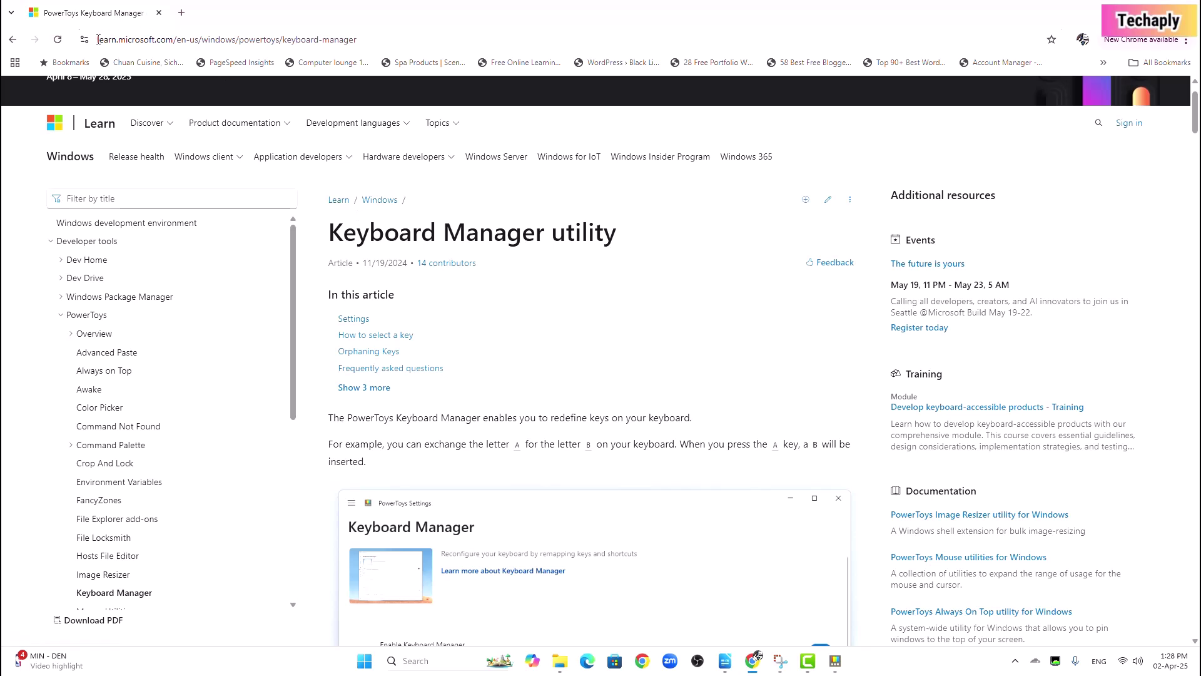
left_click_drag(98, 40, 356, 24)
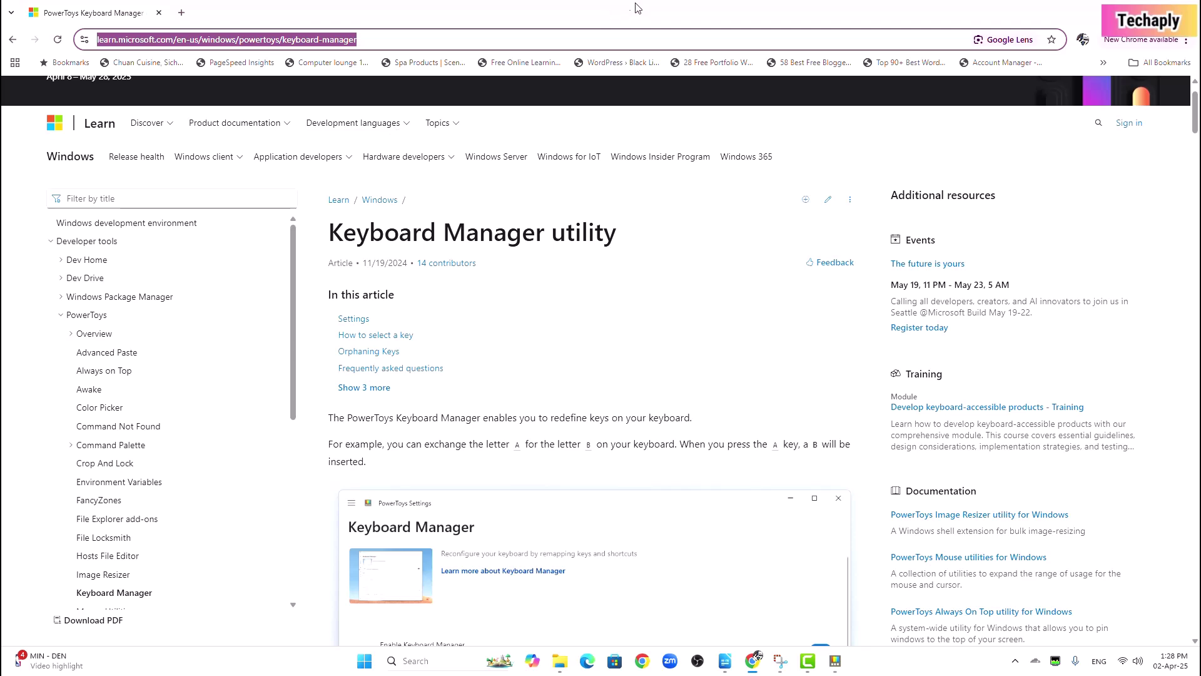
scroll(515, 383, "down", 5)
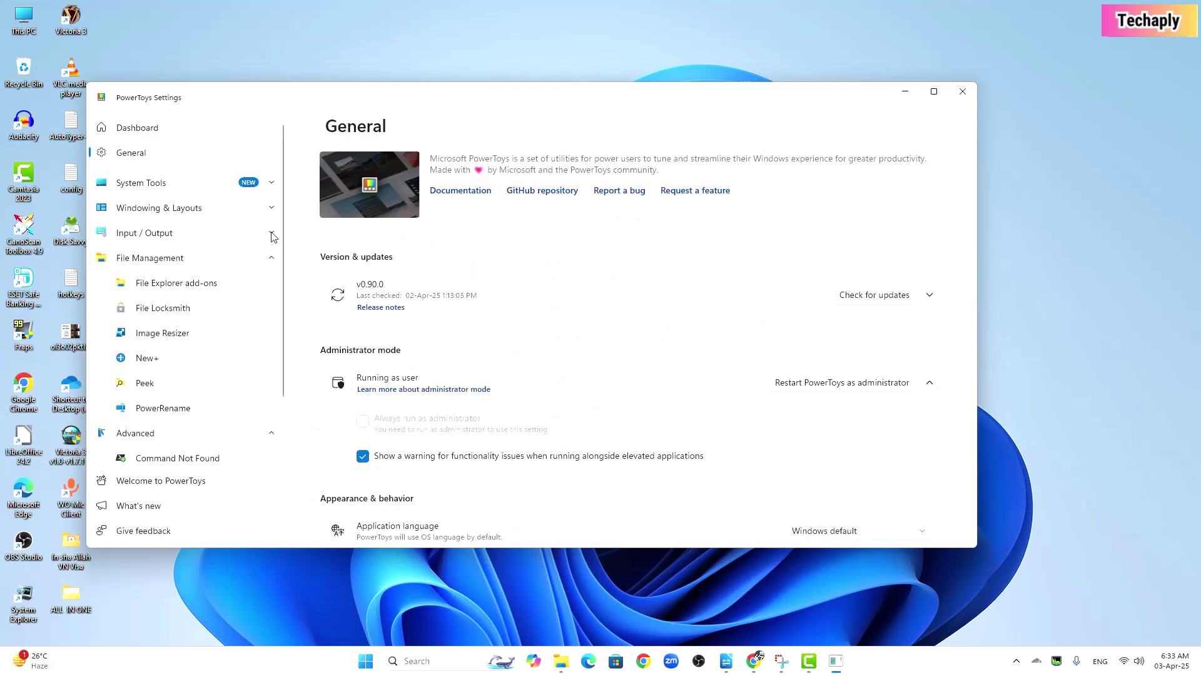
Step: Under Input / Output, open Keyboard Manager's key remappings and delete the P to Print Screen row
left_click(272, 234)
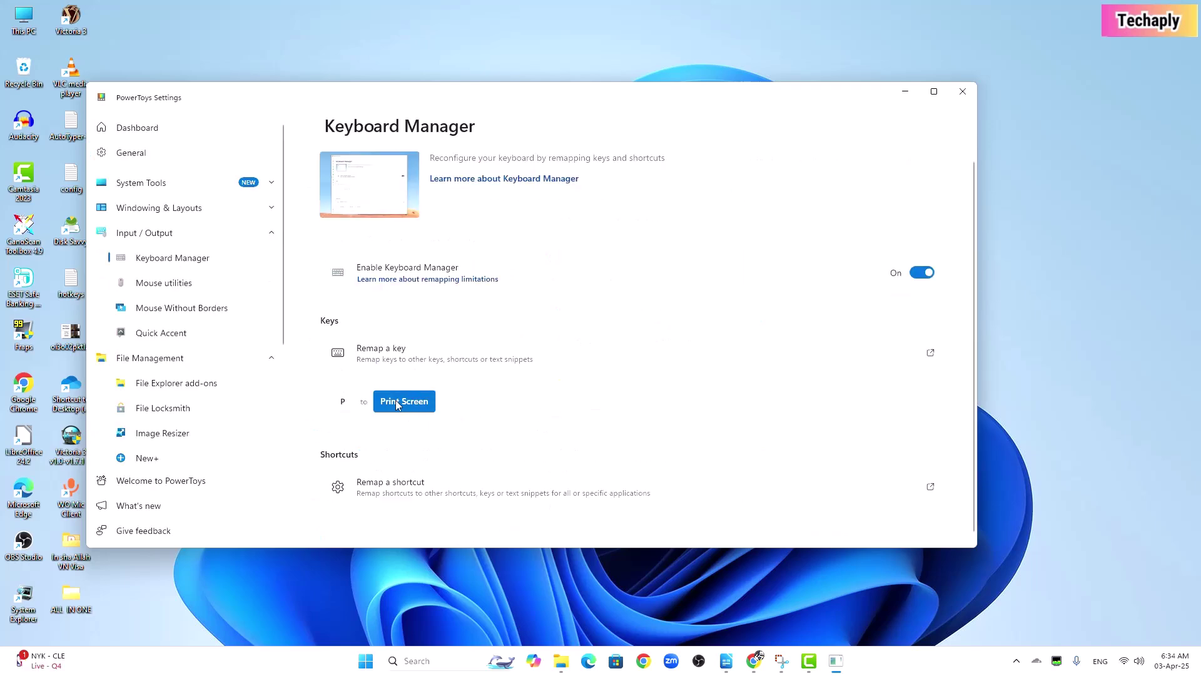
left_click(930, 354)
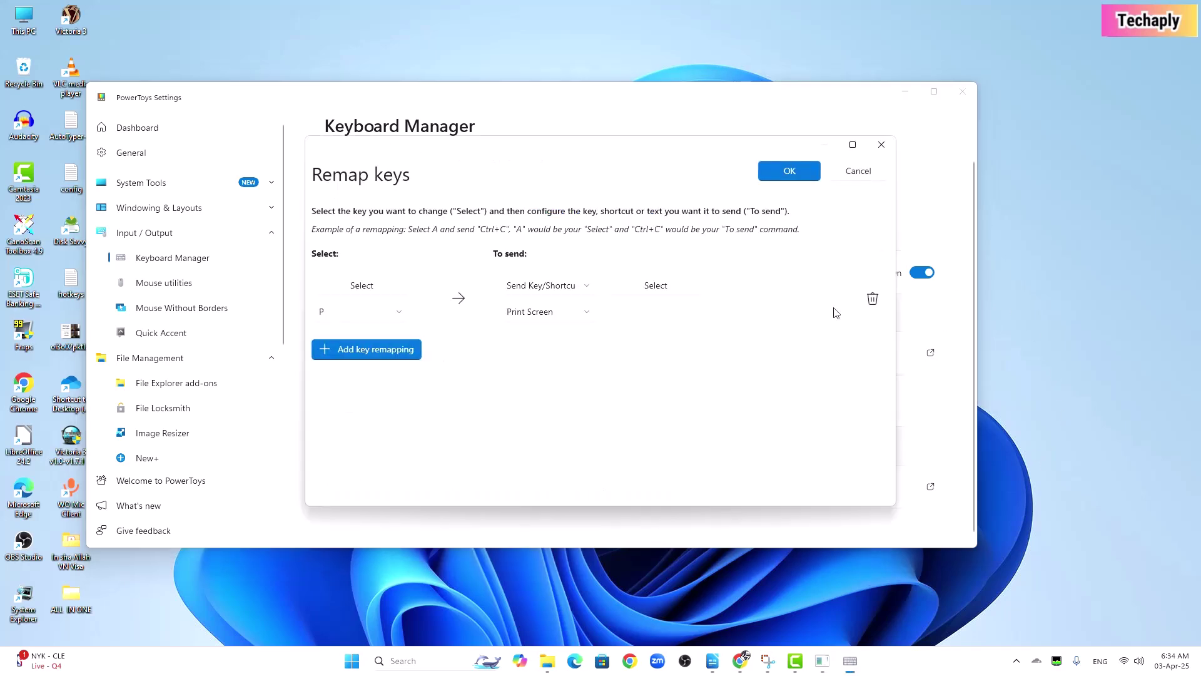
left_click(873, 301)
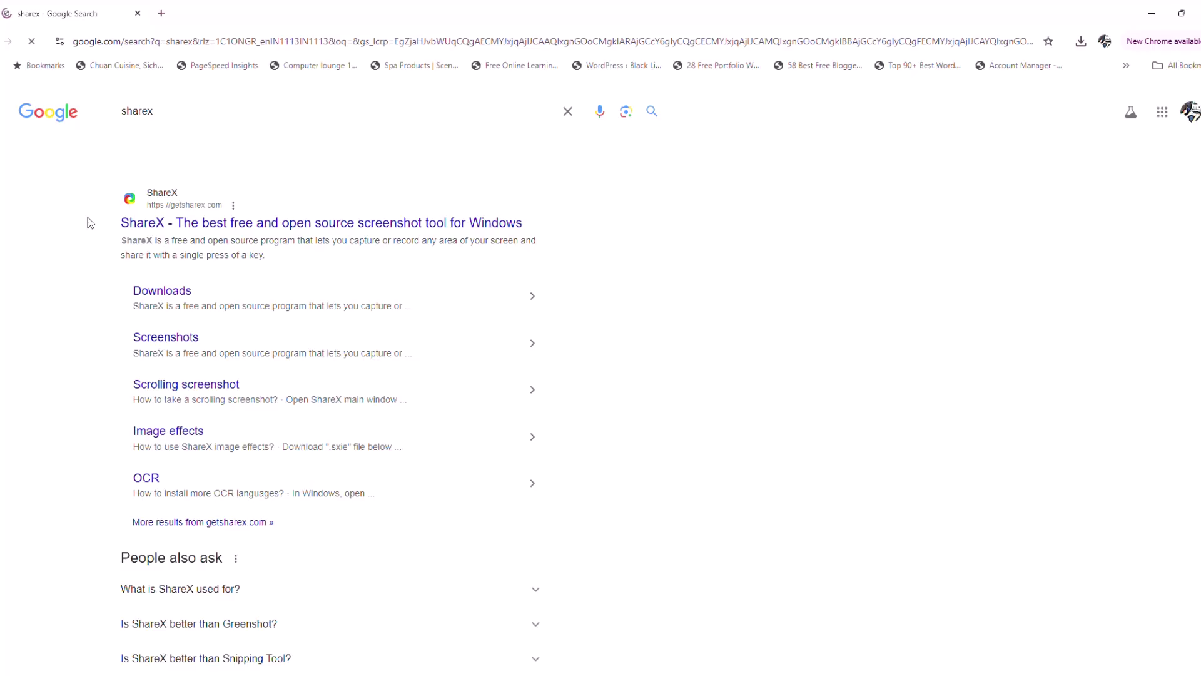
Step: Visit the ShareX homepage from the Google results and scroll through it
left_click(173, 219)
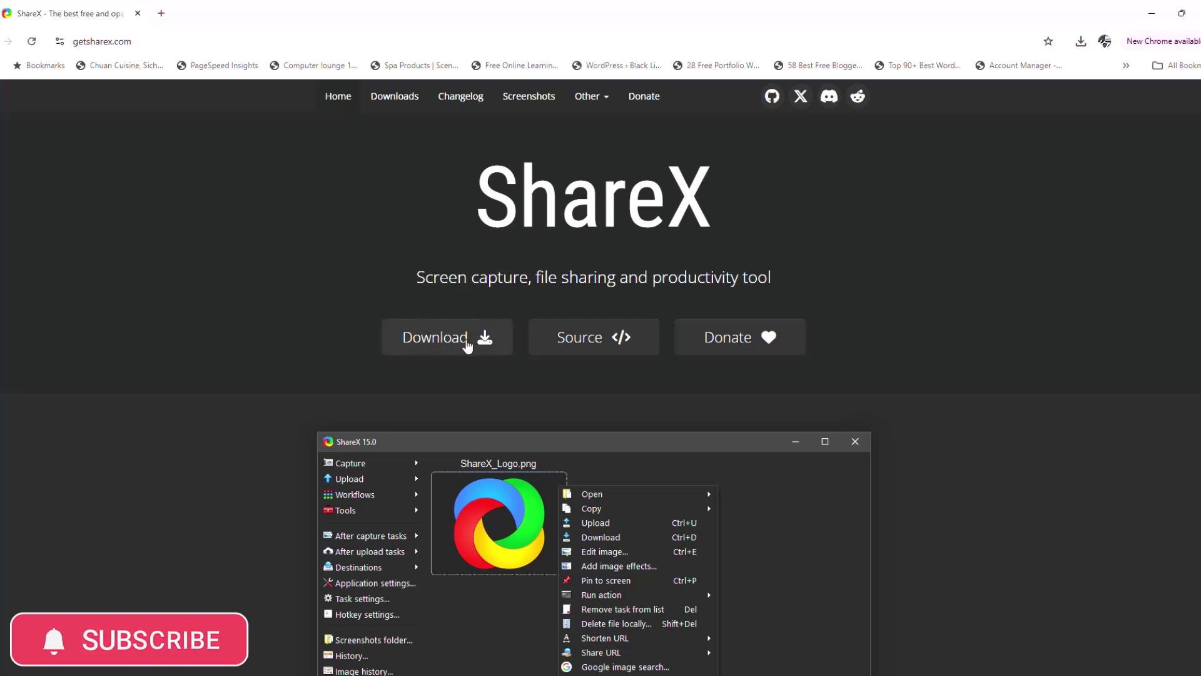
scroll(349, 428, "down", 3)
scroll(347, 425, "up", 2)
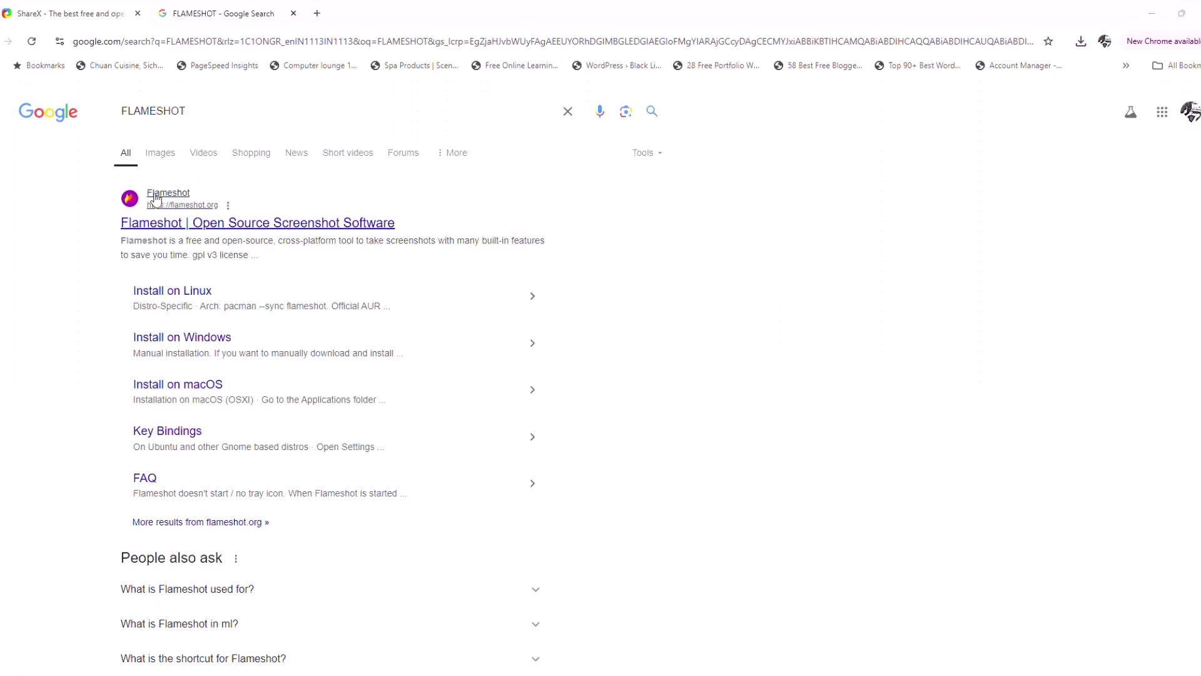
Step: Open the Flameshot homepage from the Google results and scroll through the page
left_click(162, 195)
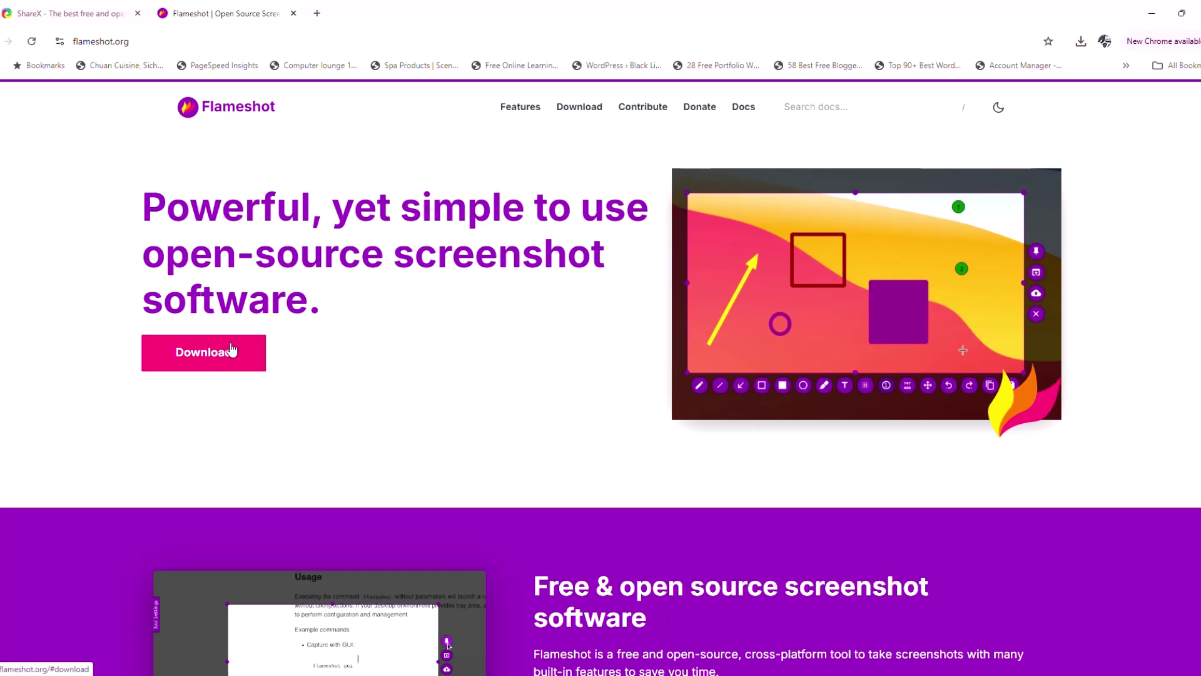
scroll(416, 322, "down", 1)
scroll(416, 321, "down", 1)
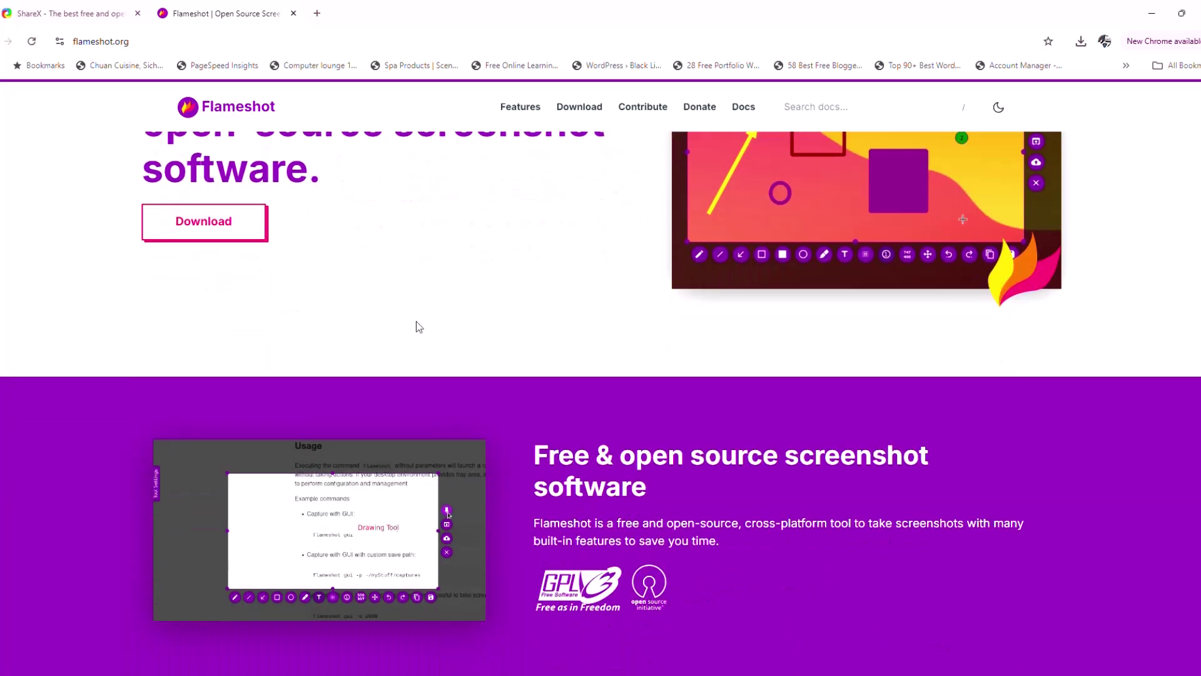
scroll(415, 321, "up", 2)
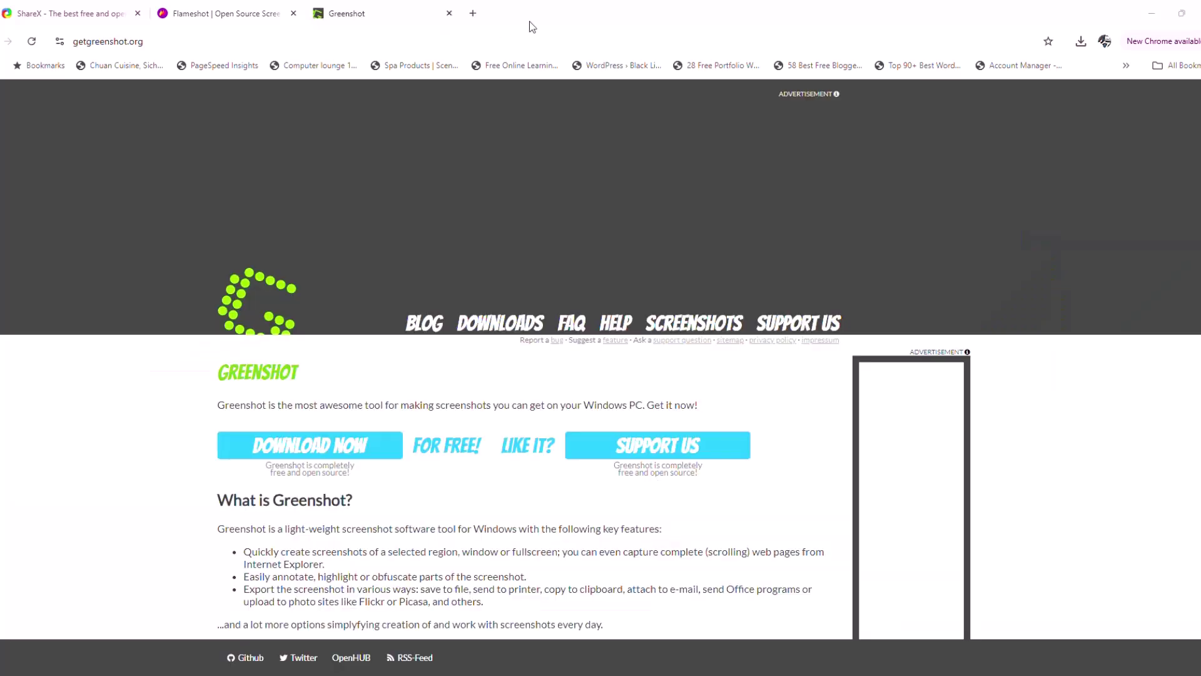
scroll(294, 300, "down", 1)
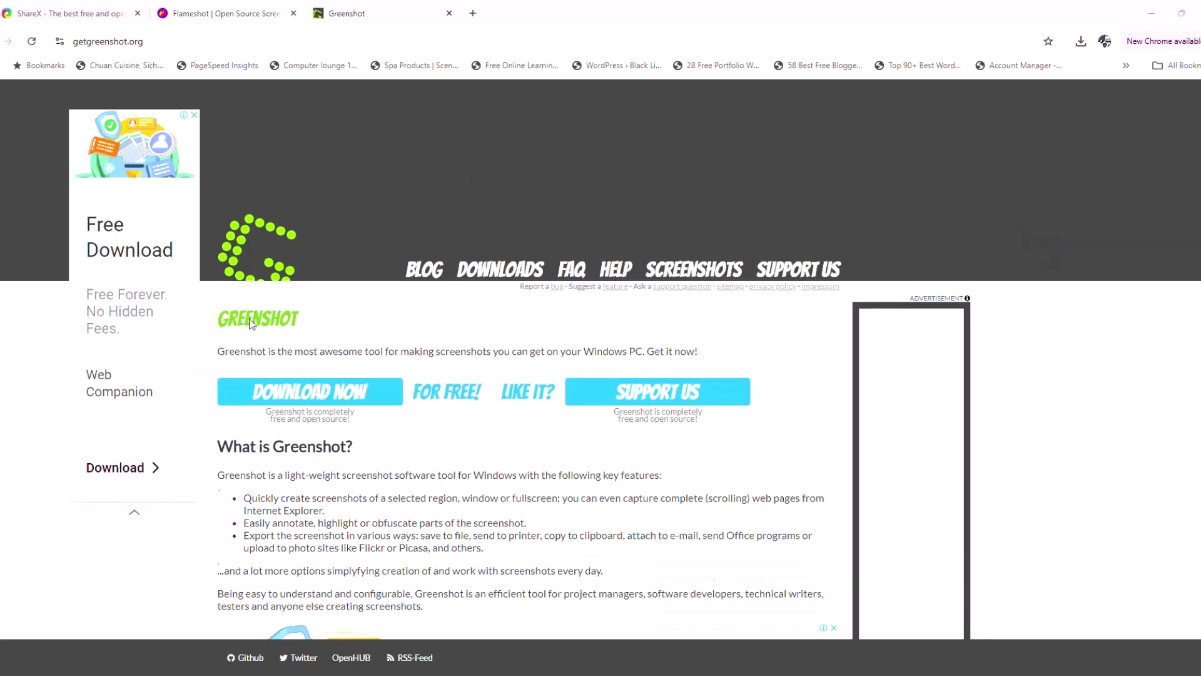
scroll(304, 275, "down", 2)
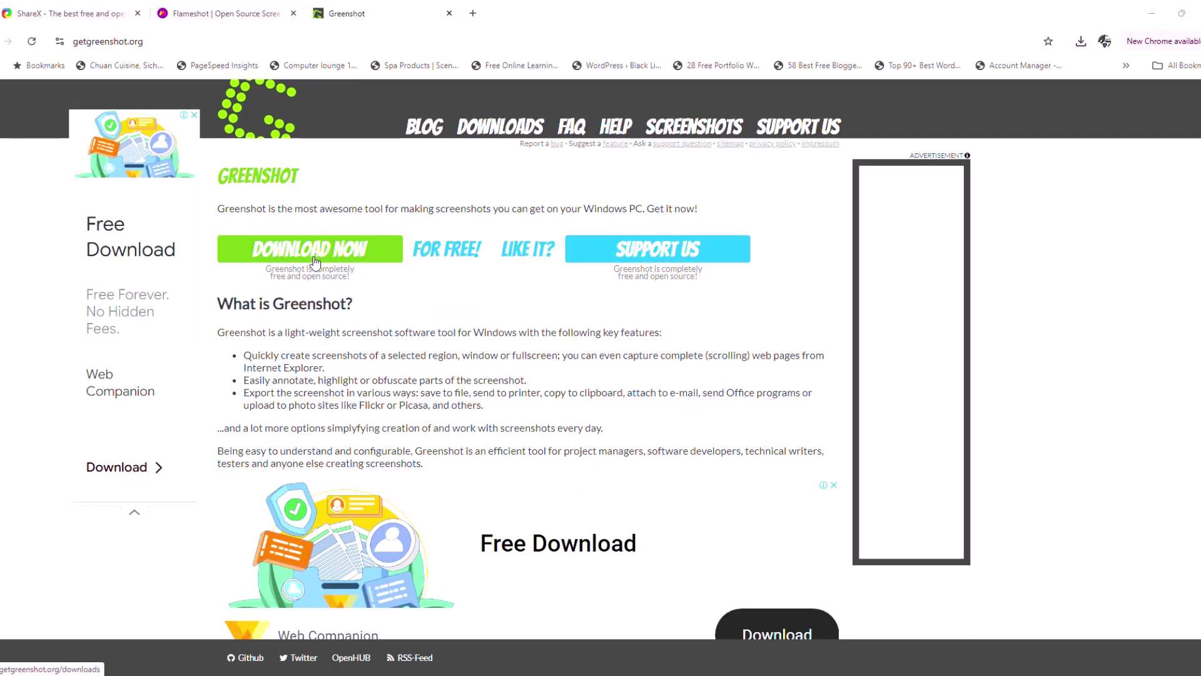